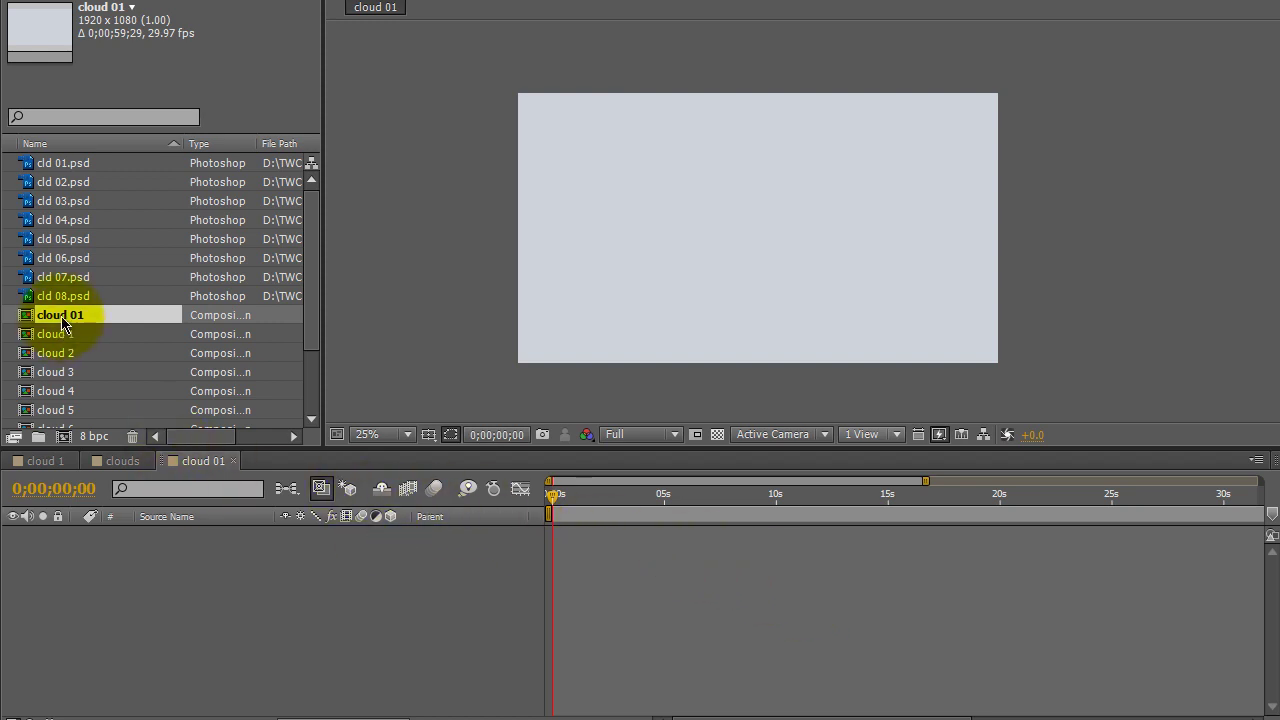
# Step: Add cld 01.psd to the cloud 01 comp and make it a 3D layer
pyautogui.click(35, 165)
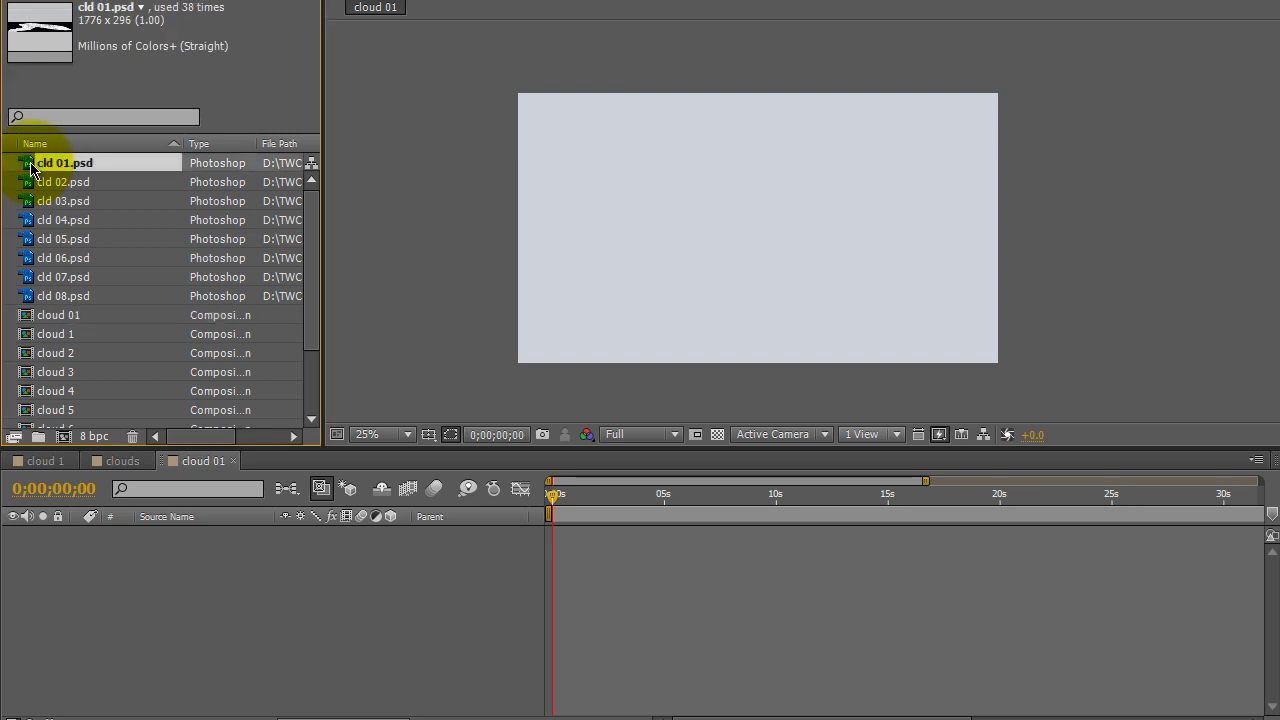
pyautogui.moveTo(30, 168); pyautogui.dragTo(175, 583)
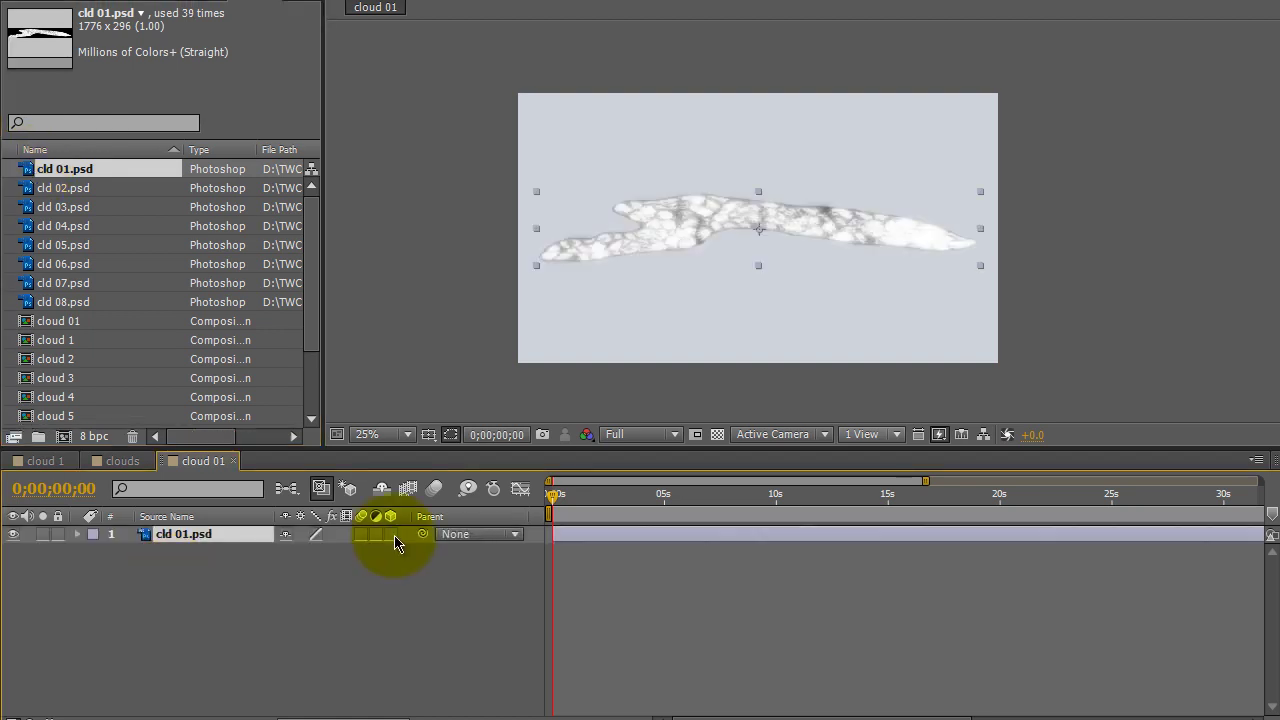
pyautogui.click(394, 535)
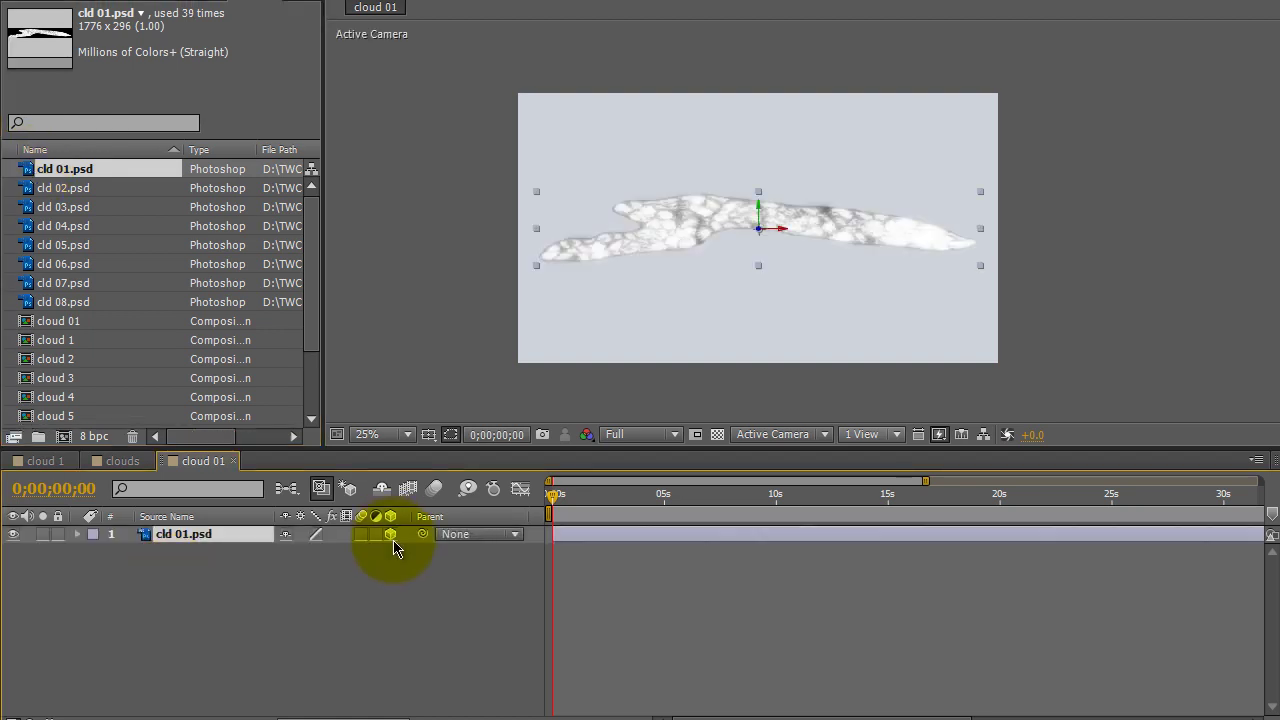
# Step: Add a new null object layer and rename it 'control'
pyautogui.rightClick(189, 589)
pyautogui.moveTo(332, 597)
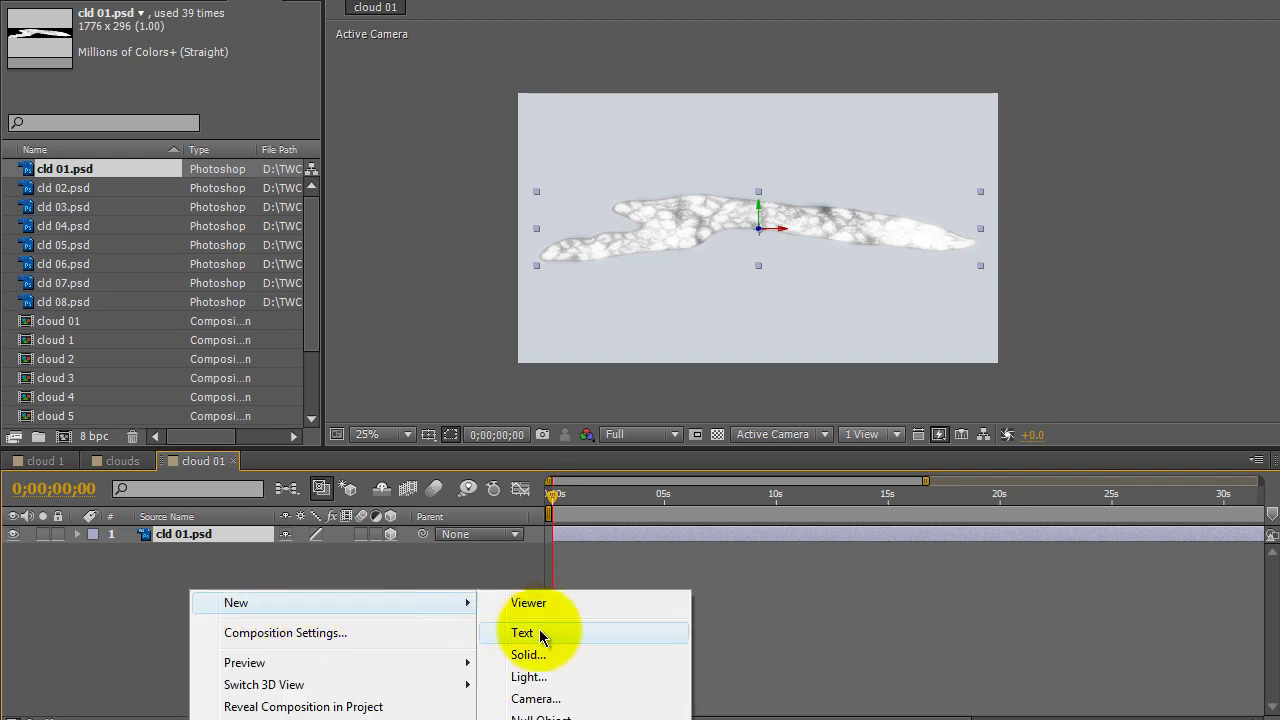
pyautogui.click(540, 716)
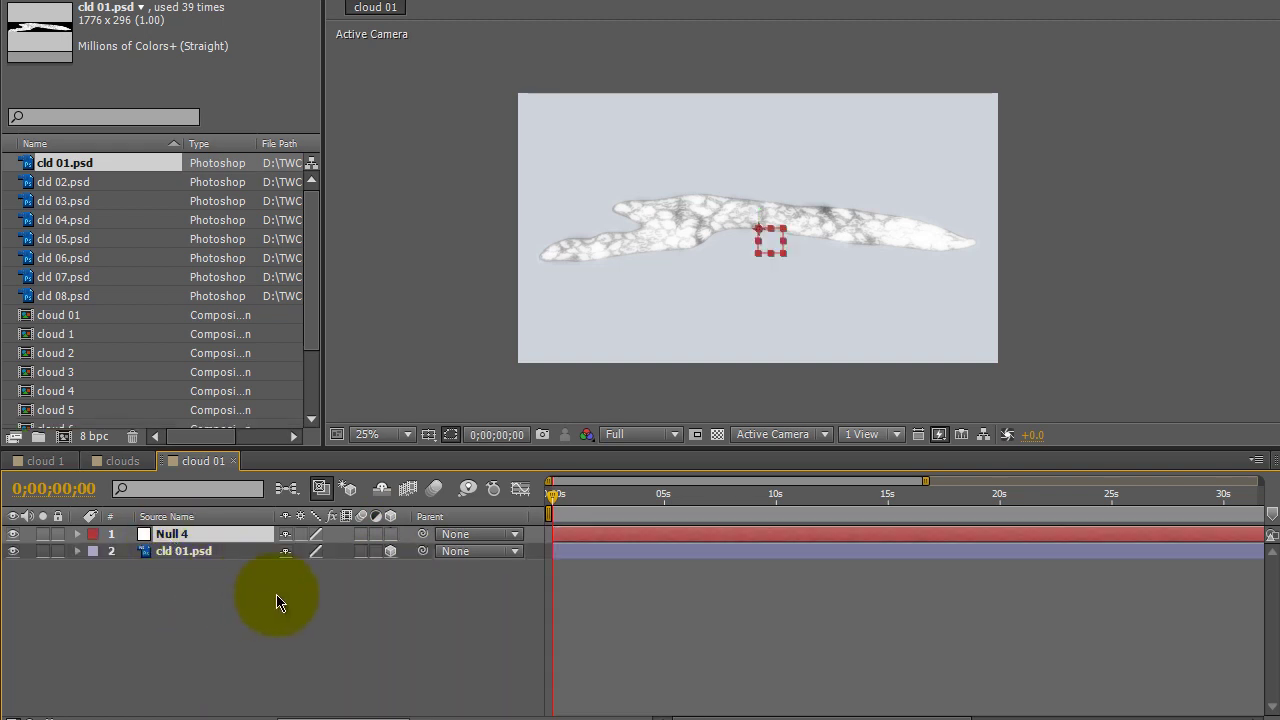
pyautogui.press('Return')
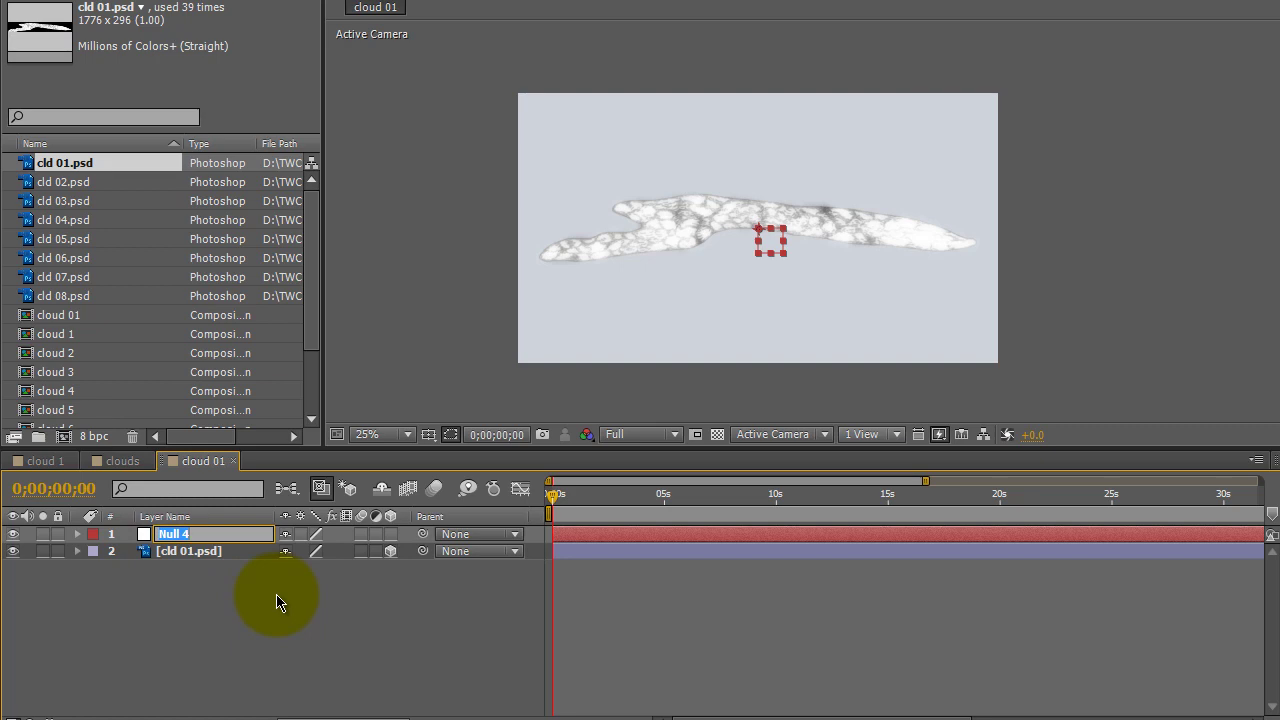
pyautogui.write('control')
pyautogui.press('Return')
# Step: Add three Slider Control effects to the control layer
pyautogui.click(78, 4)
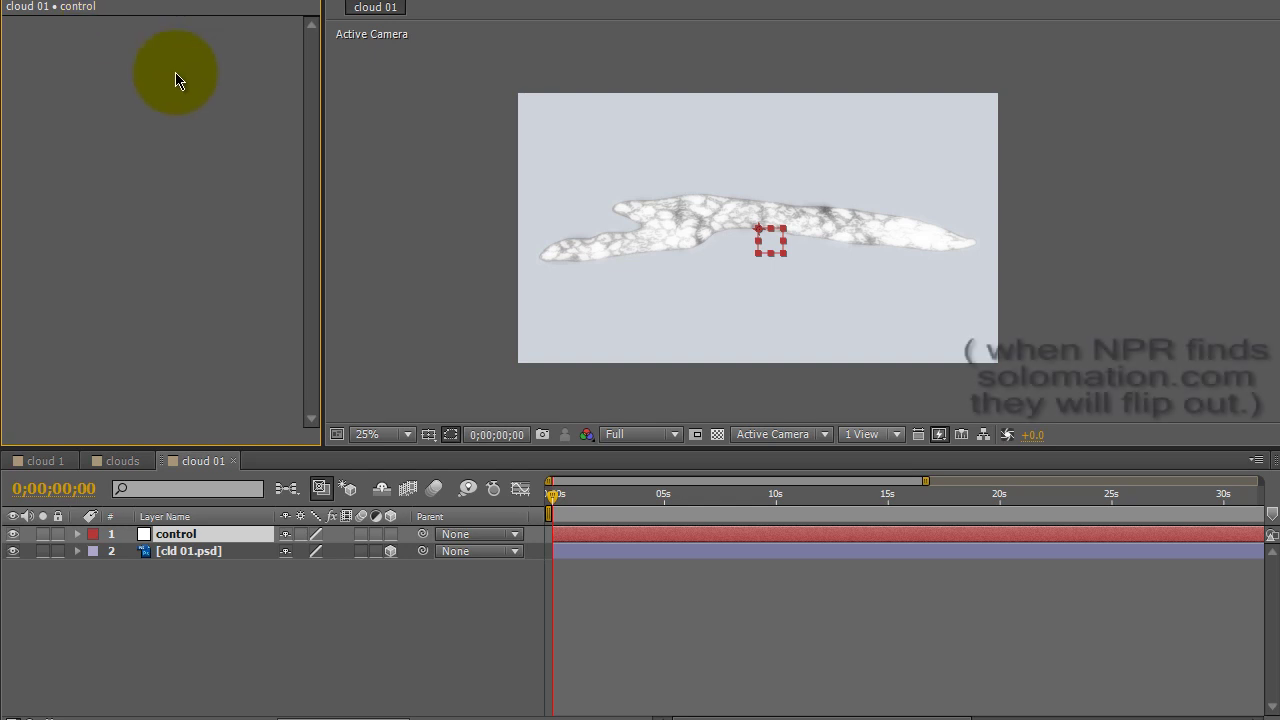
pyautogui.click(205, 0)
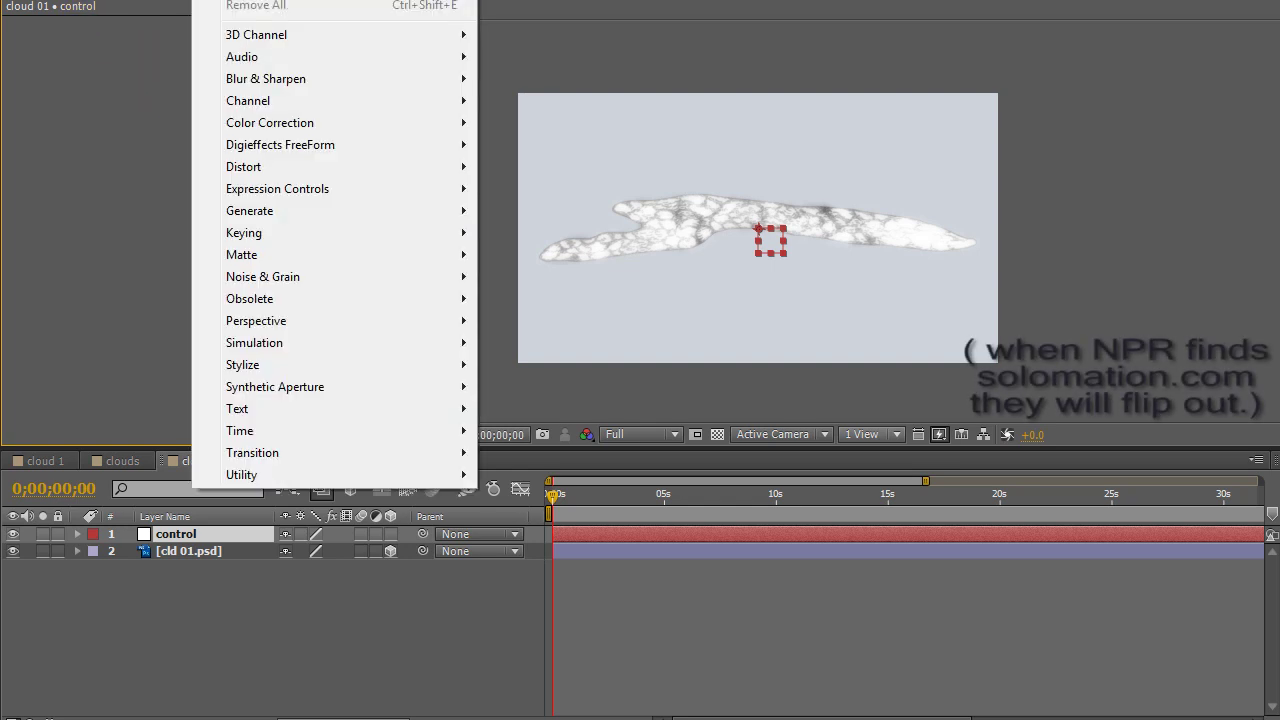
pyautogui.moveTo(386, 187)
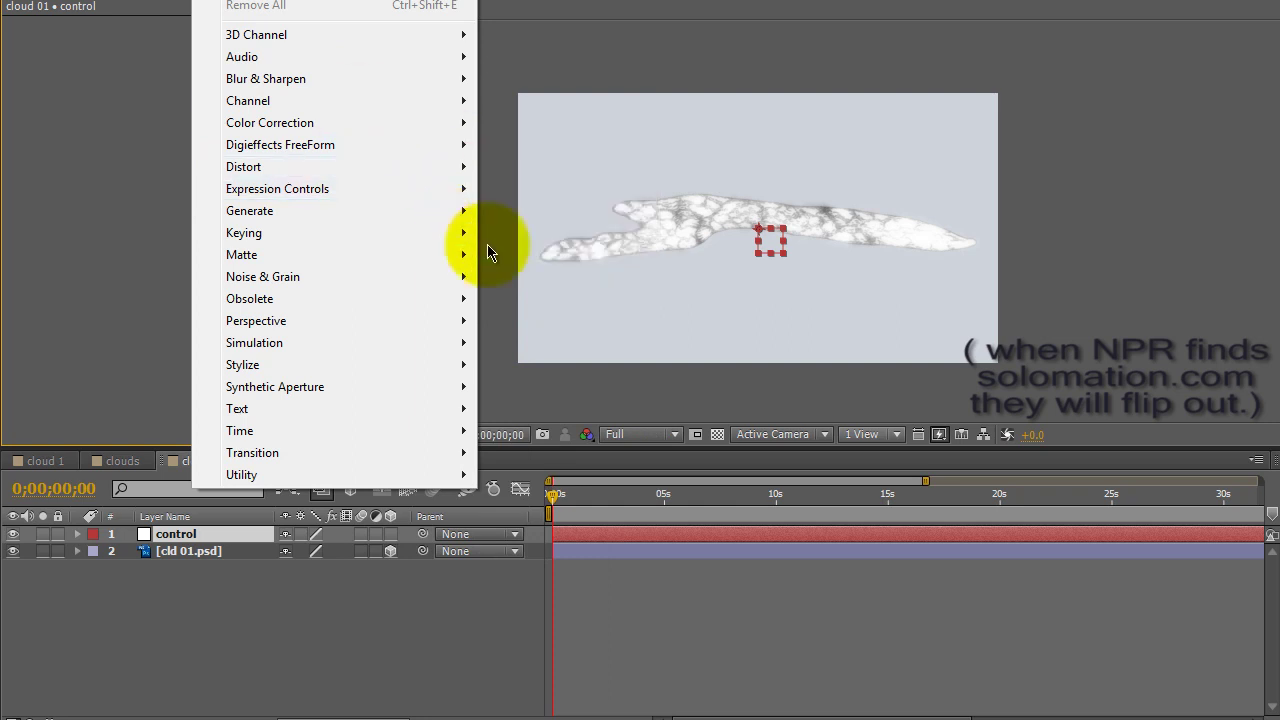
pyautogui.click(526, 295)
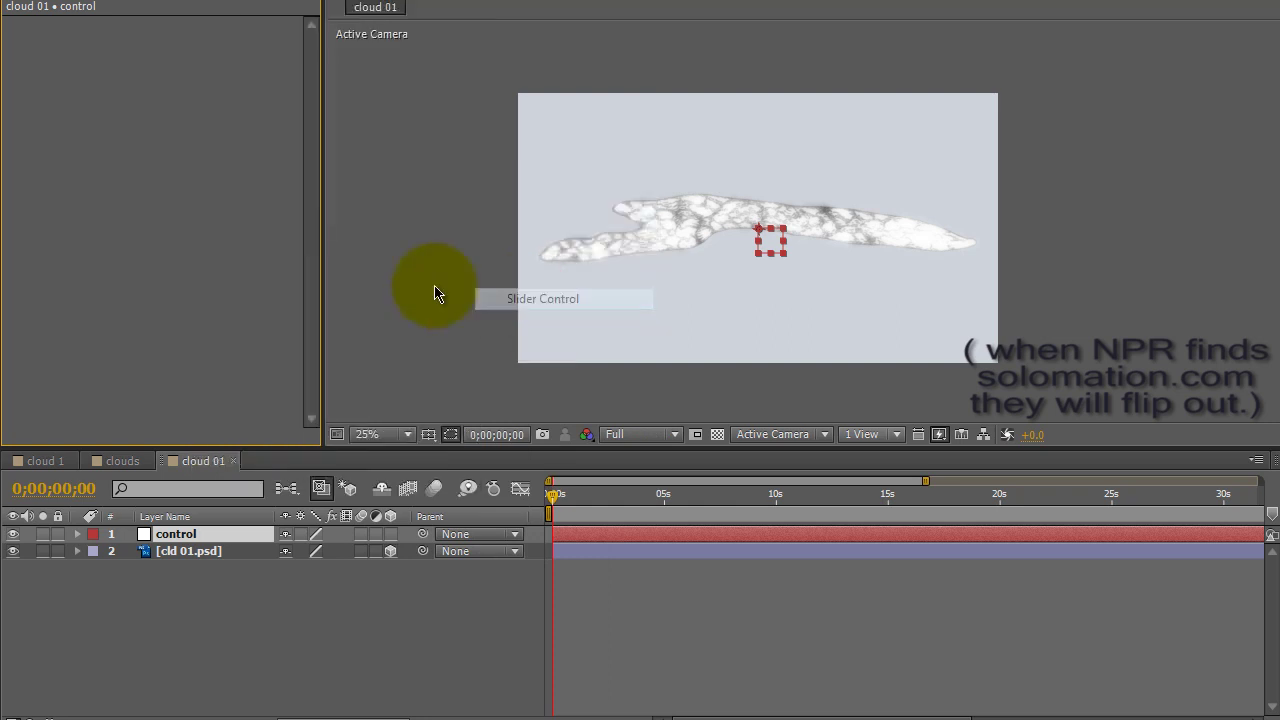
pyautogui.hotkey('ctrl', 'd')
pyautogui.hotkey('ctrl', 'd')
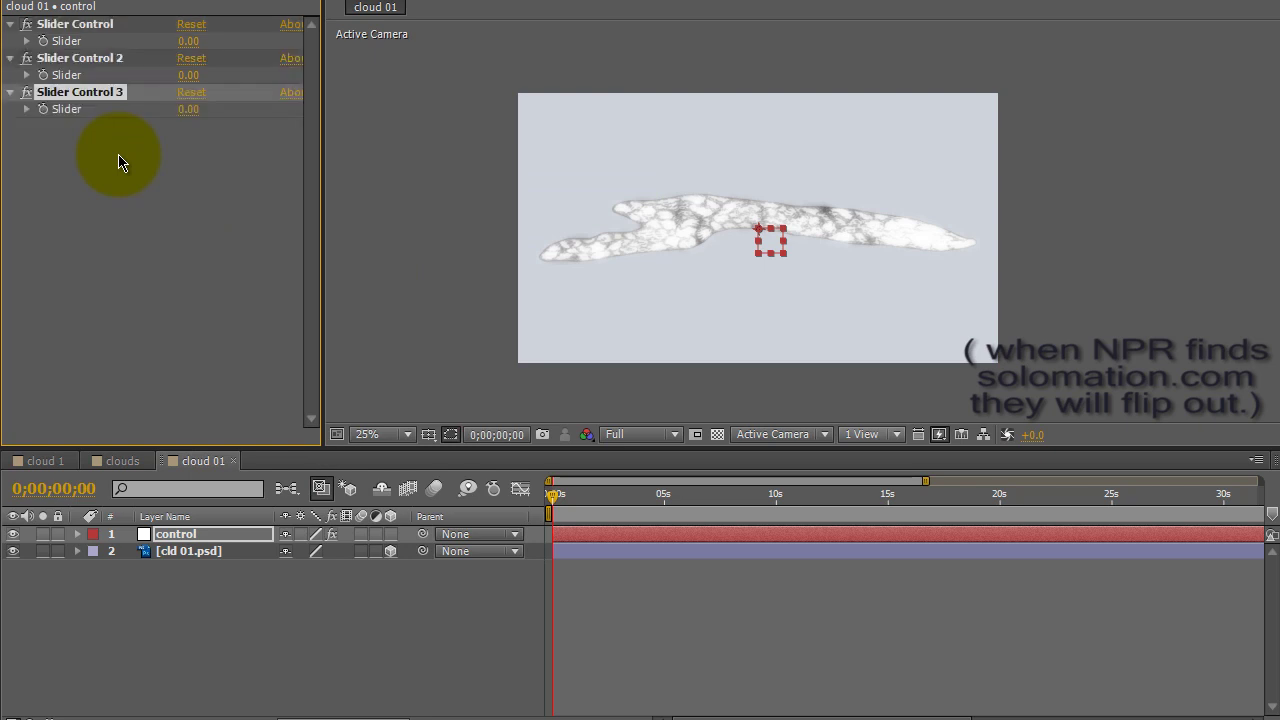
# Step: Rename the three slider effects to x, y and z
pyautogui.click(64, 26)
pyautogui.press('Return')
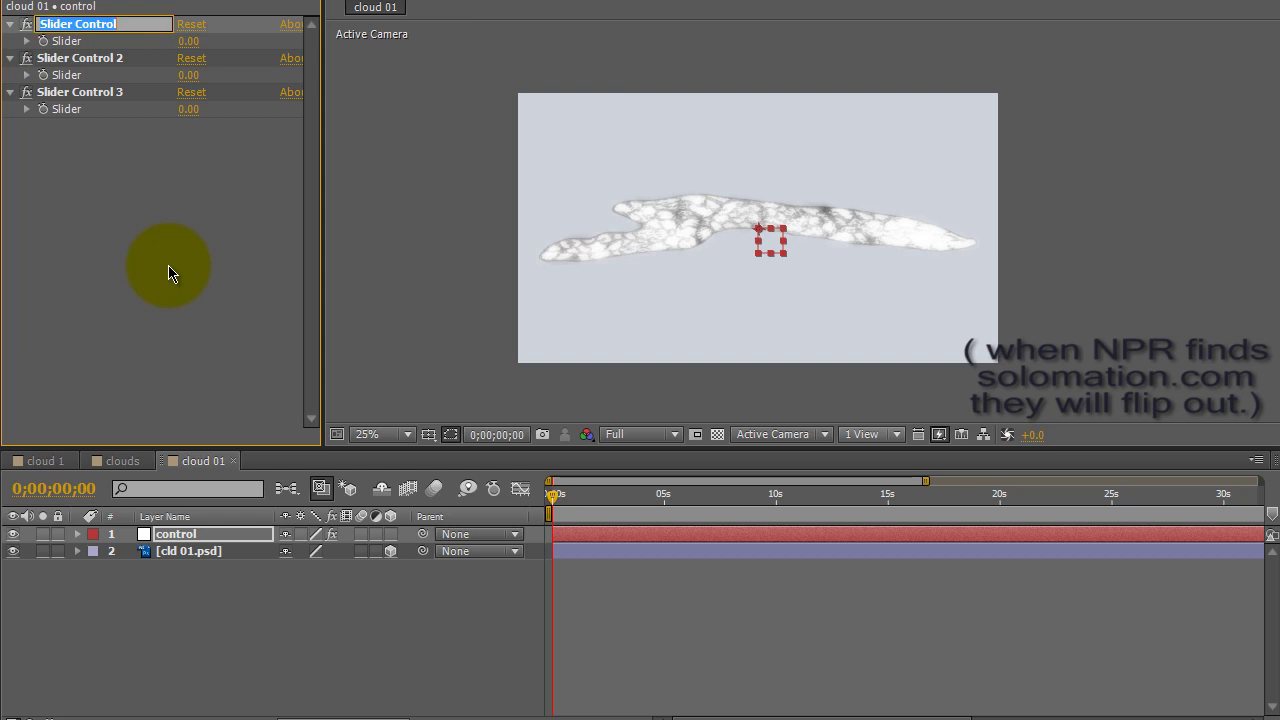
pyautogui.write('x')
pyautogui.press('Return')
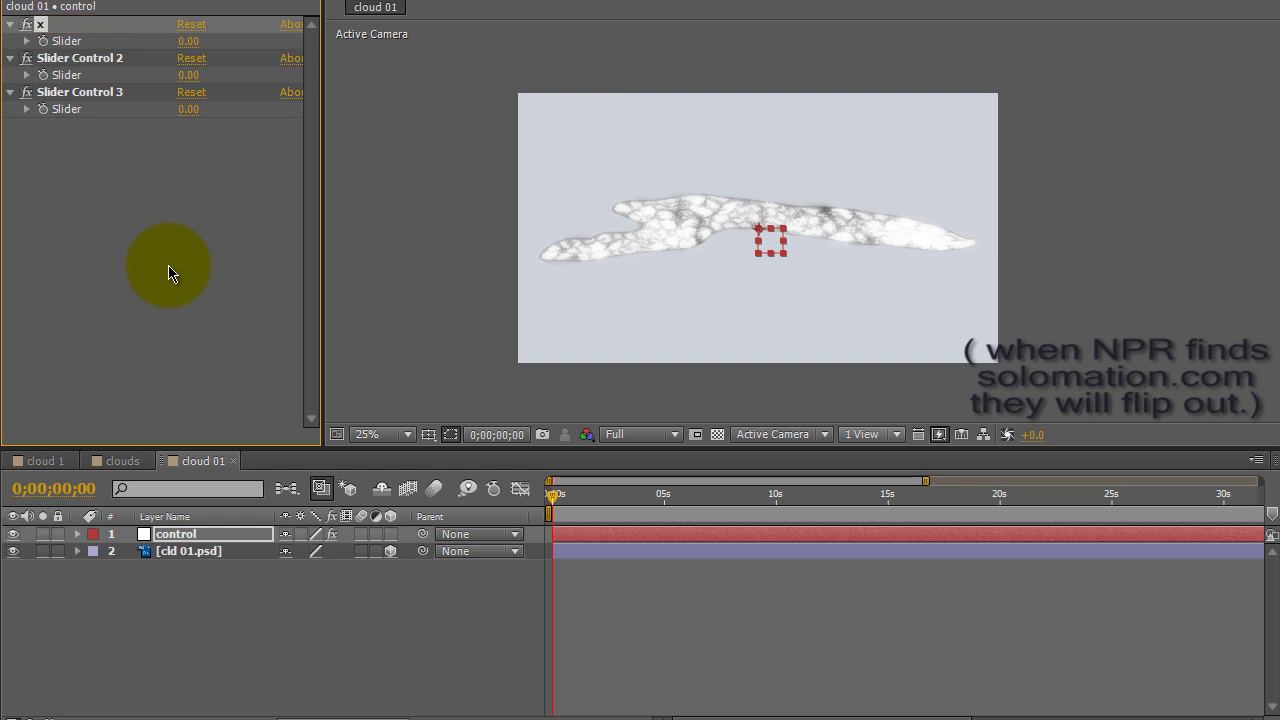
pyautogui.click(78, 60)
pyautogui.press('Return')
pyautogui.write('y')
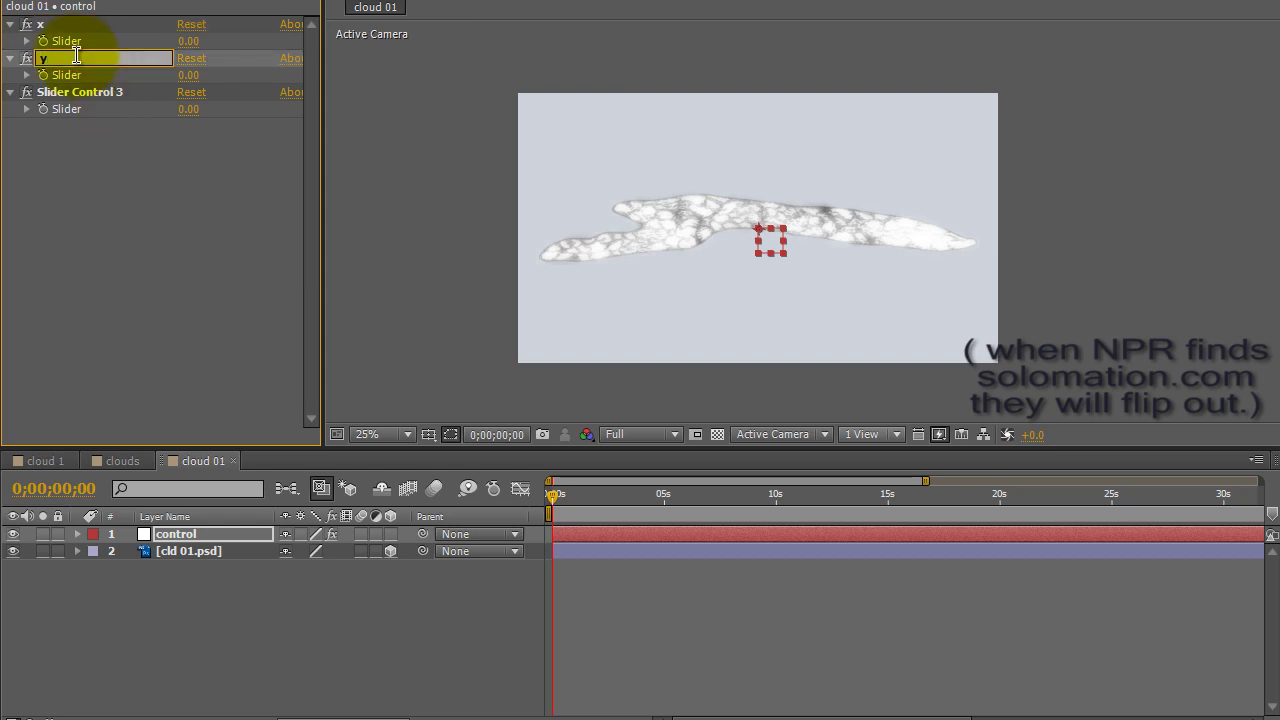
pyautogui.press('Return')
pyautogui.click(78, 92)
pyautogui.press('Return')
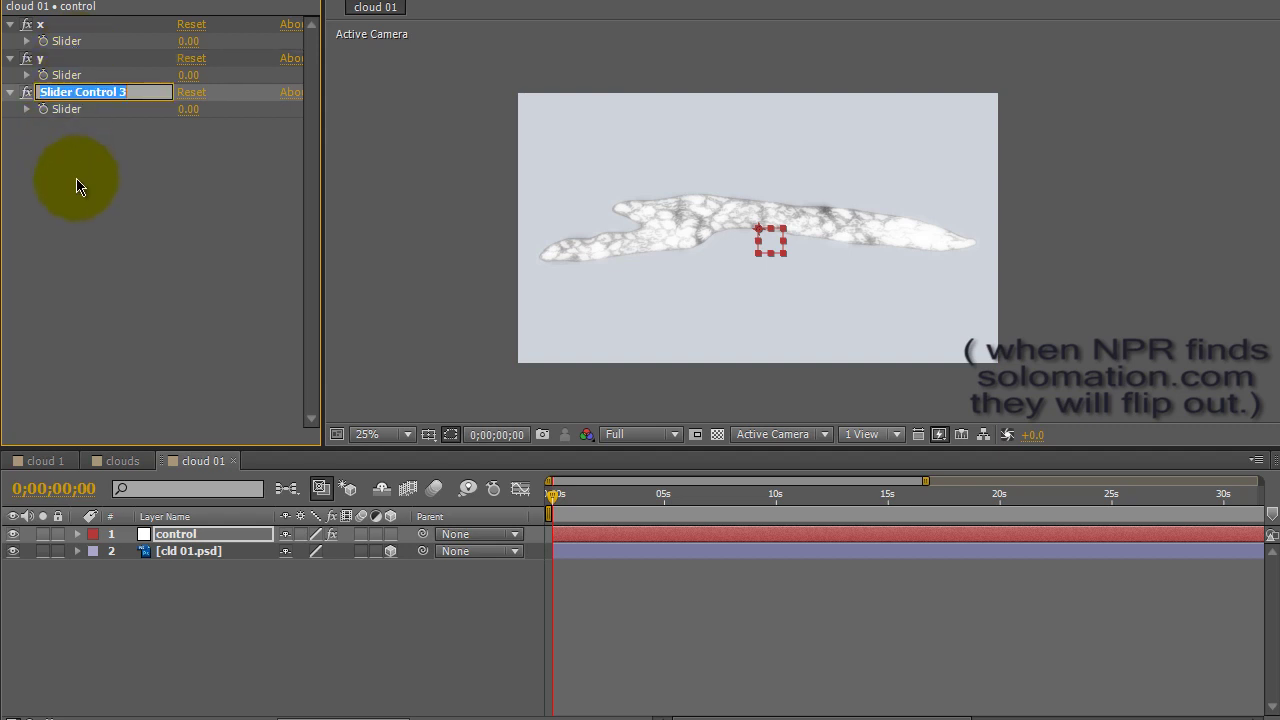
pyautogui.write('z')
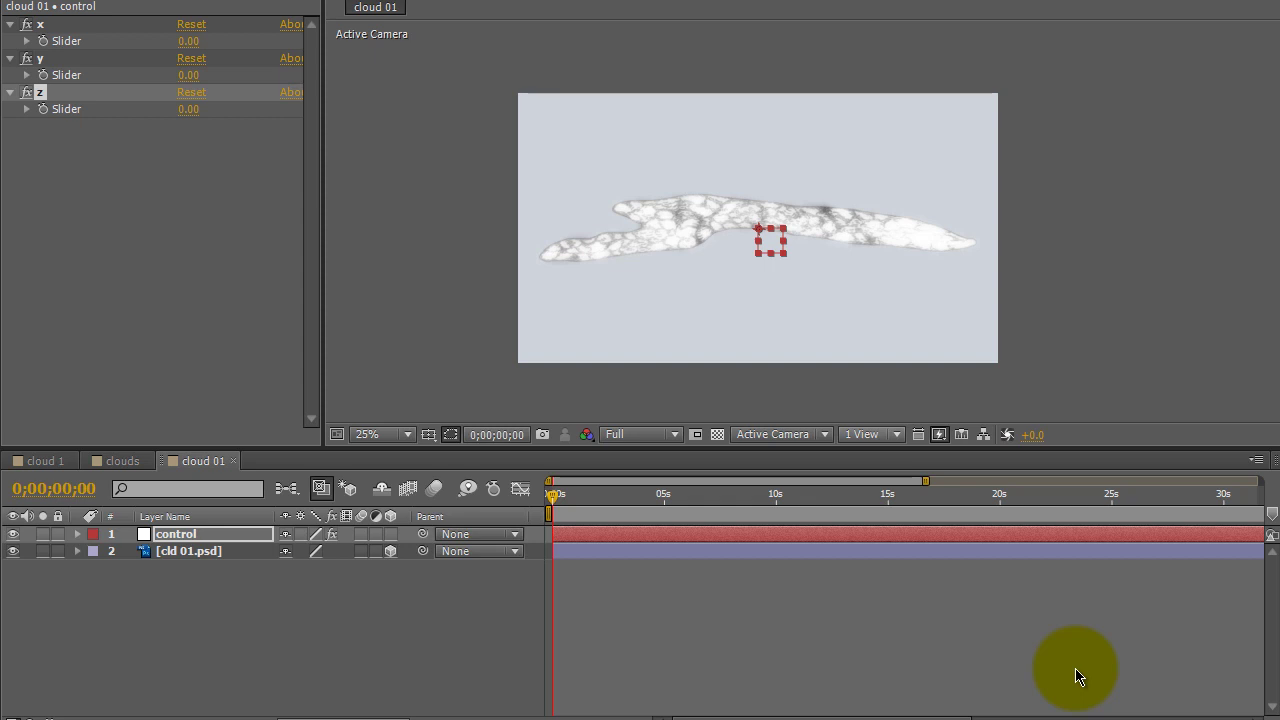
# Step: Enable an expression on cld 01.psd's Position and enlarge the expression field for several lines
pyautogui.click(182, 556)
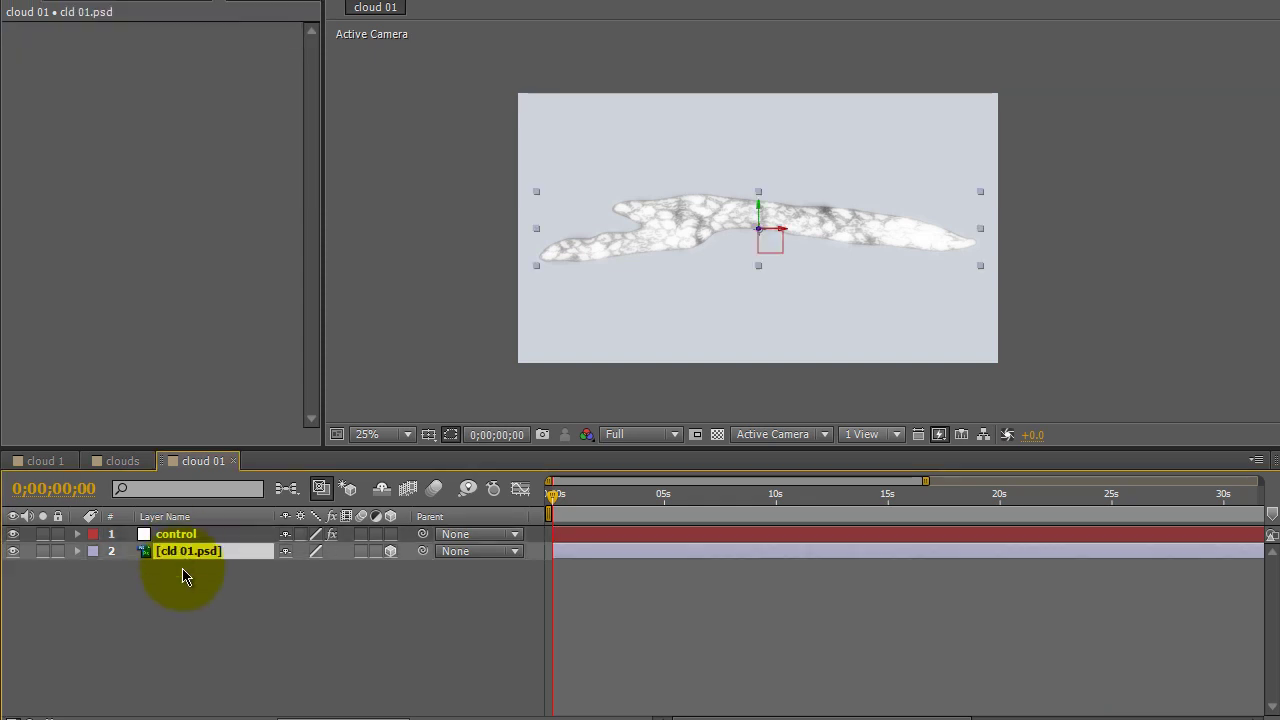
pyautogui.press('p')
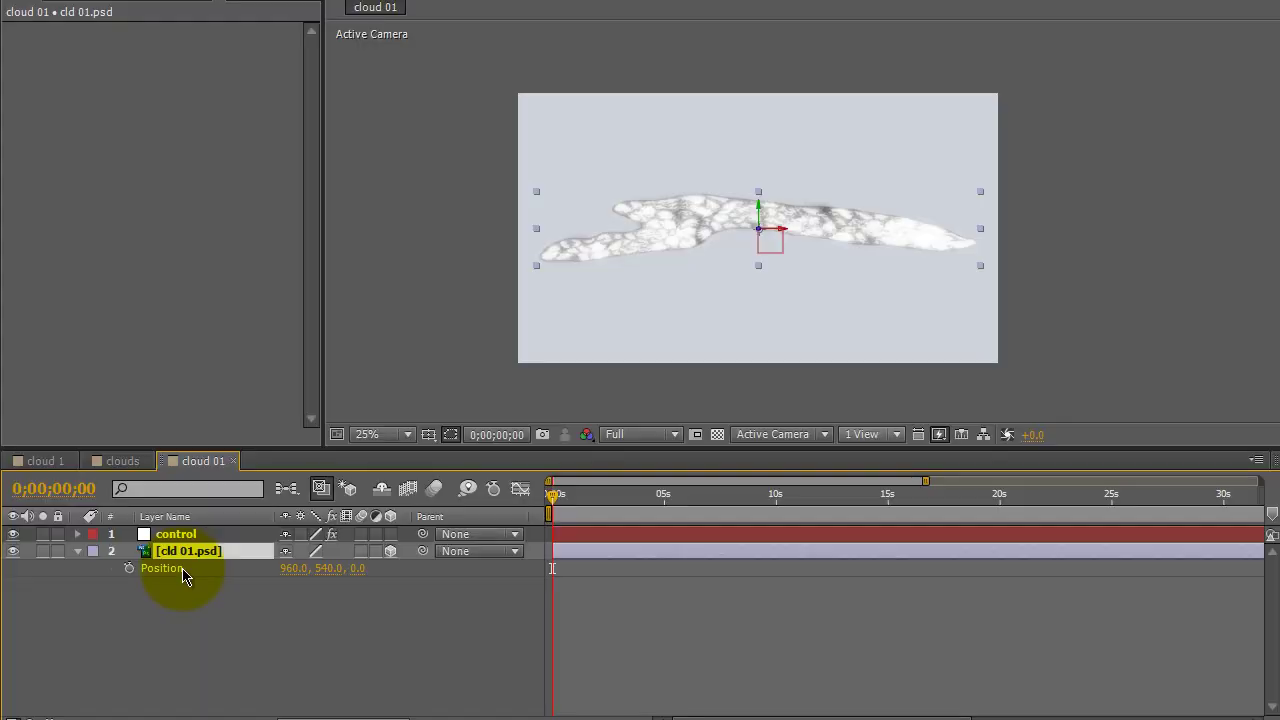
pyautogui.keyDown('alt'); pyautogui.click(129, 568); pyautogui.keyUp('alt')
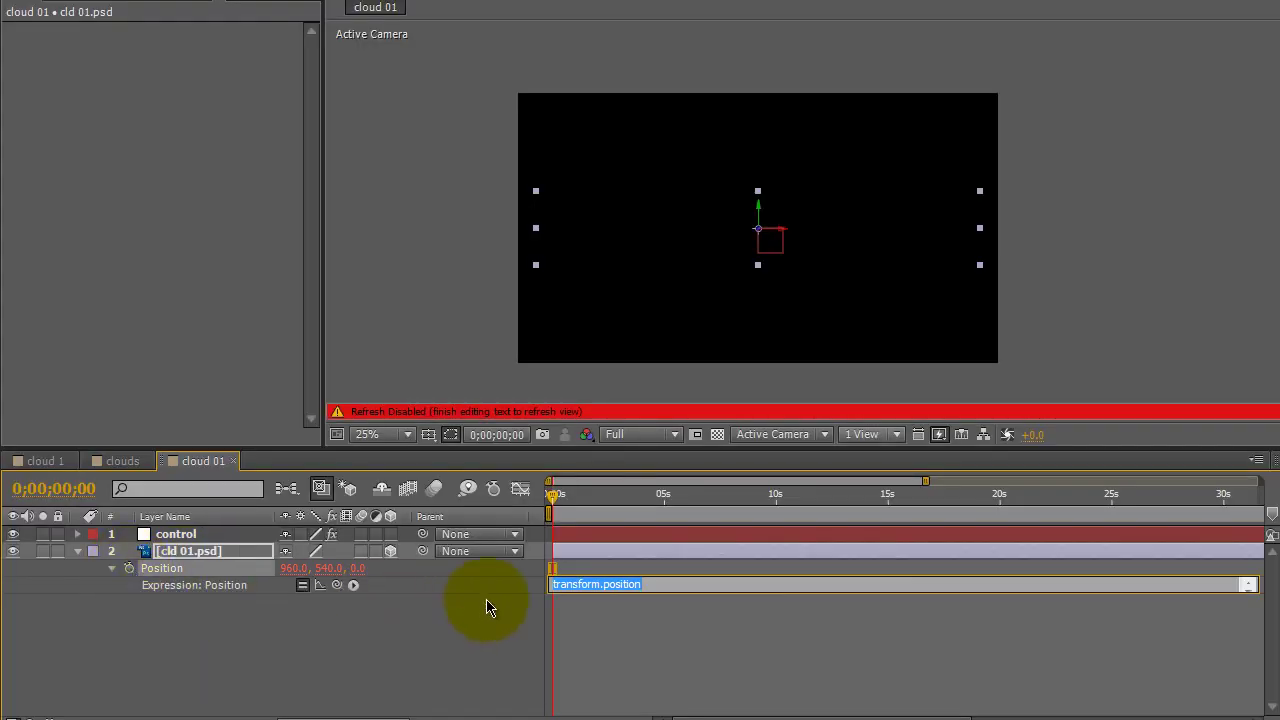
pyautogui.moveTo(682, 592); pyautogui.dragTo(681, 676)
pyautogui.click(178, 540)
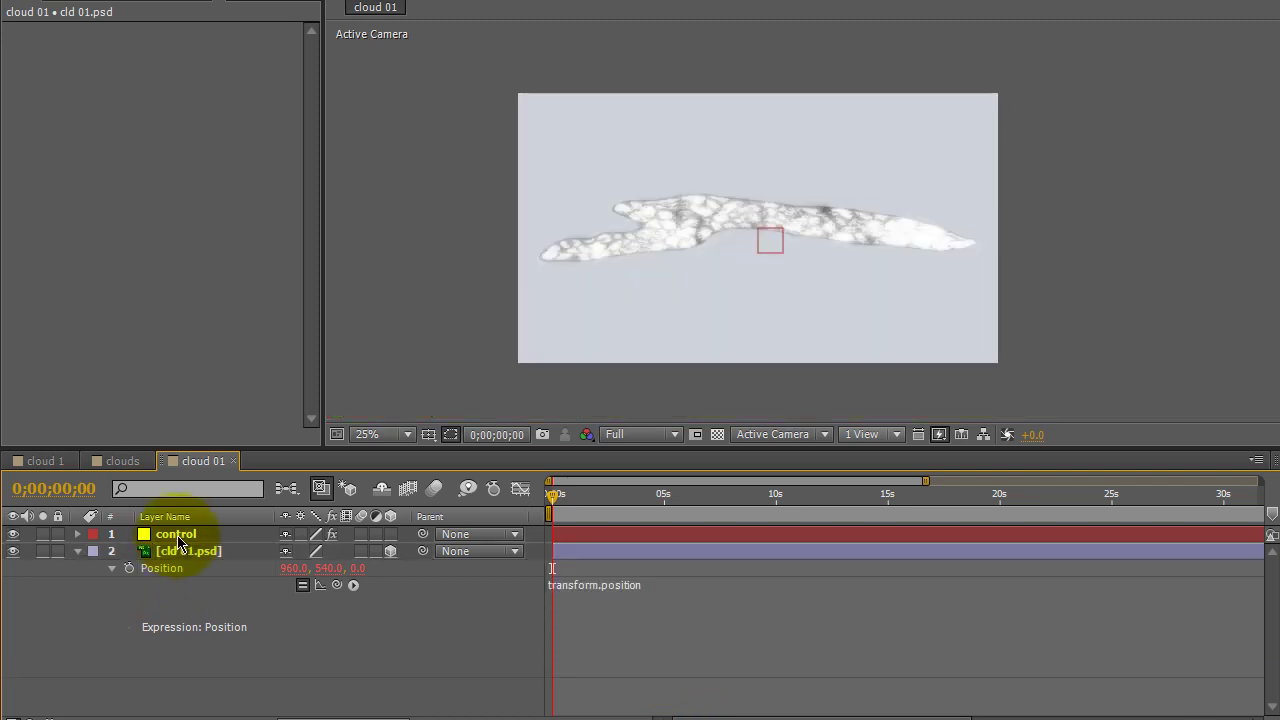
pyautogui.click(176, 535)
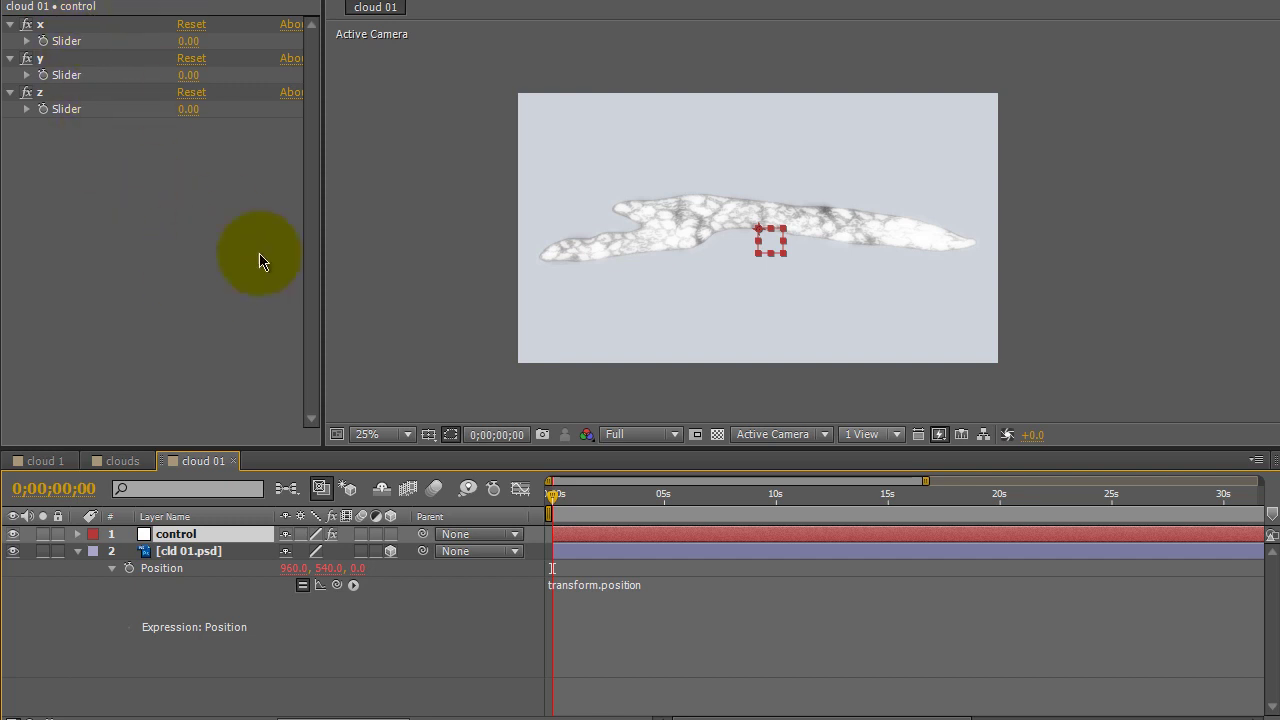
pyautogui.click(678, 636)
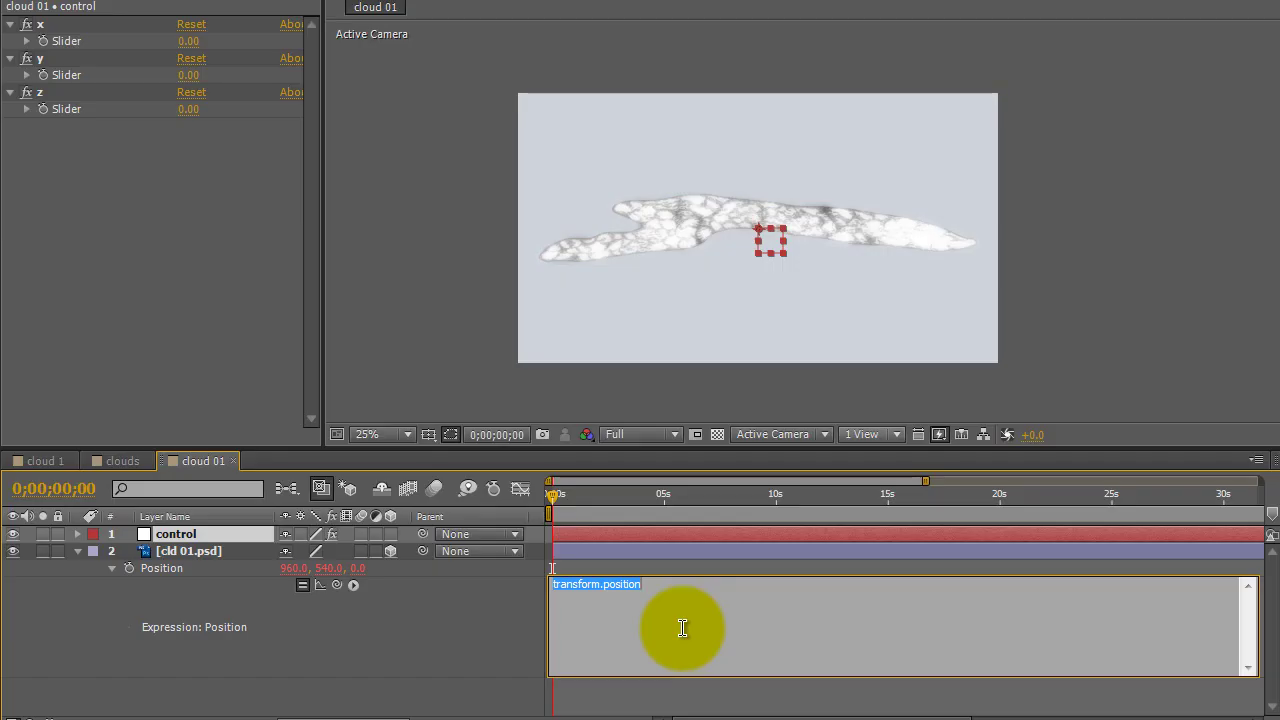
# Step: Write x=thisComp.layer("control").effect("x")("Slider")*100; in the Position expression and begin a y= line
pyautogui.write('x=')
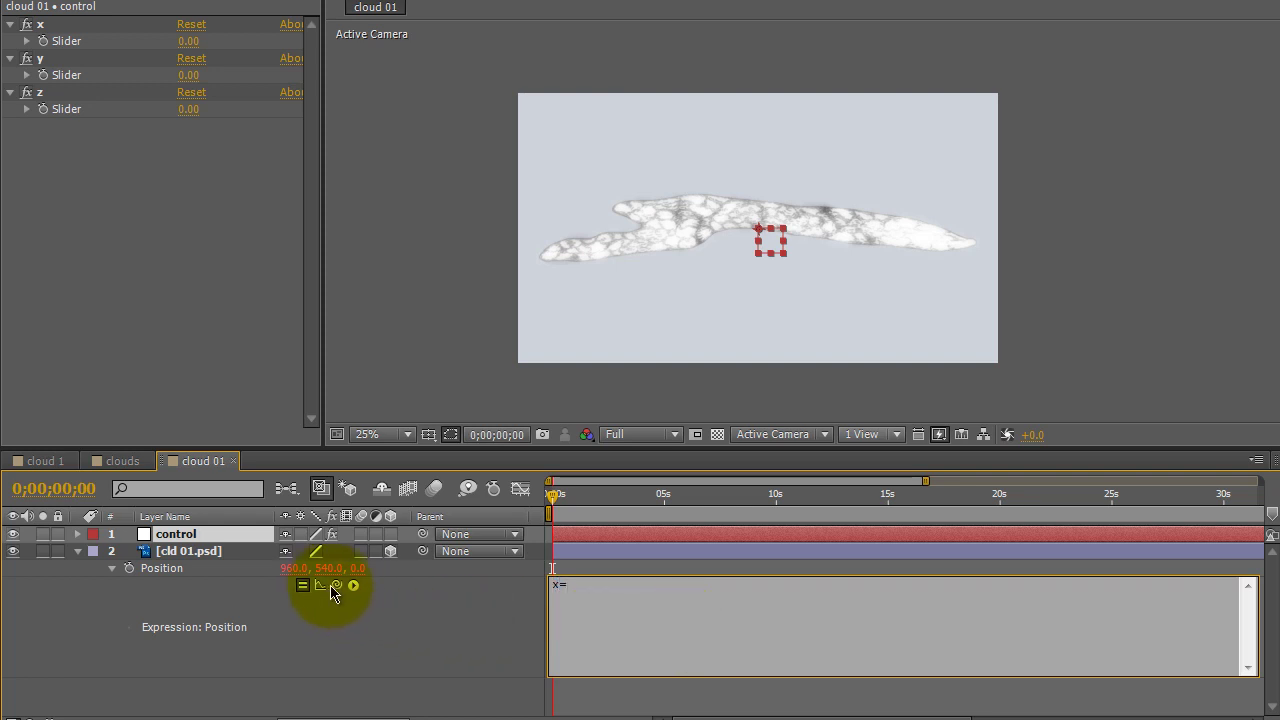
pyautogui.moveTo(337, 590); pyautogui.dragTo(60, 42)
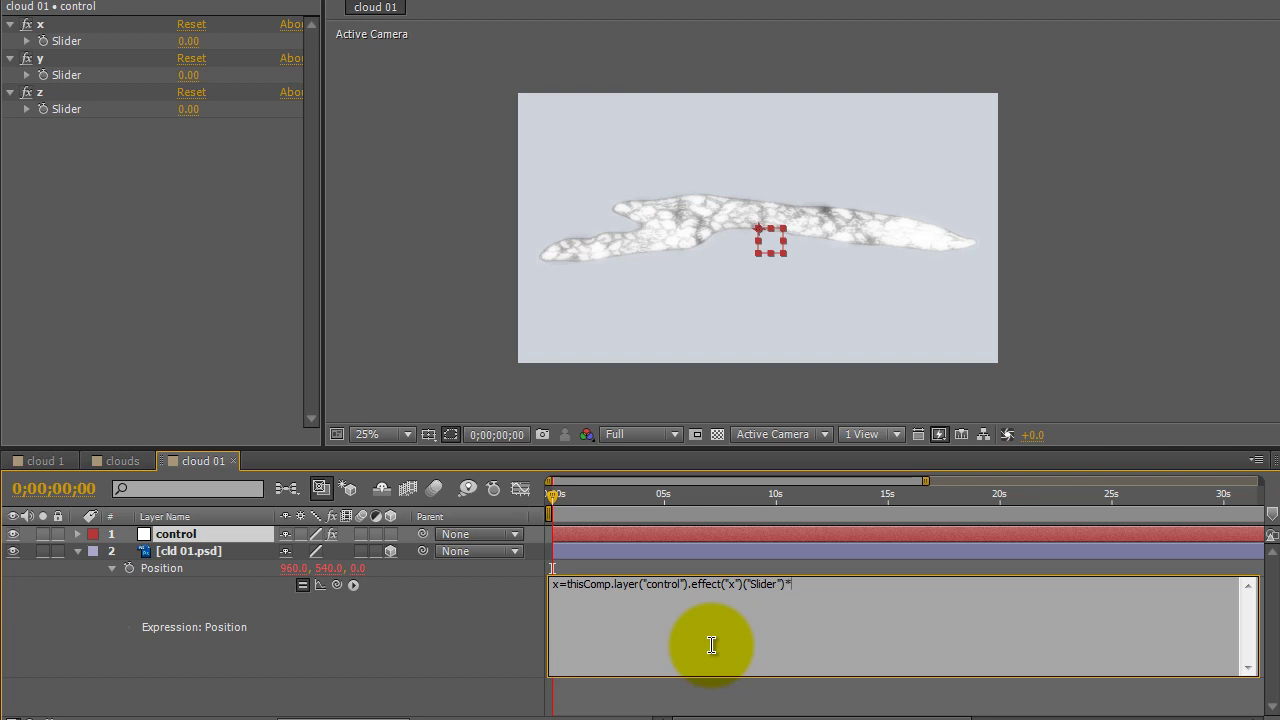
pyautogui.write('100')
pyautogui.press('KP_Enter')
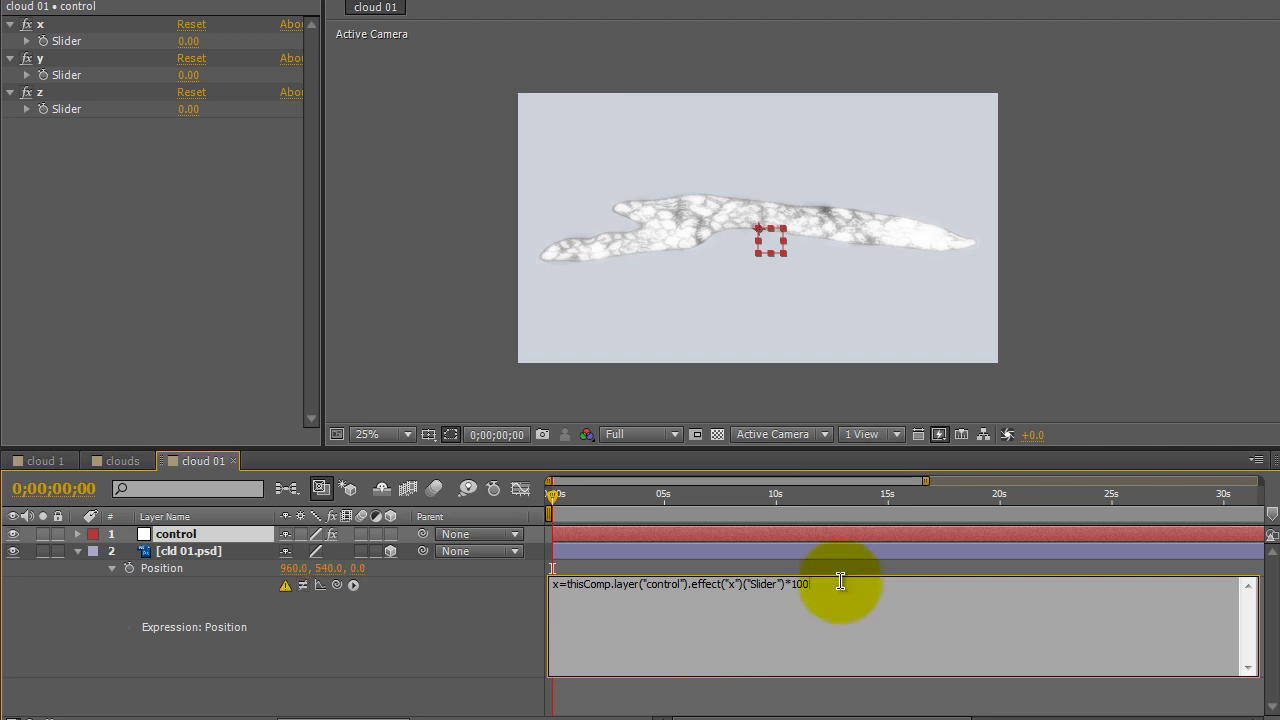
pyautogui.press('Return')
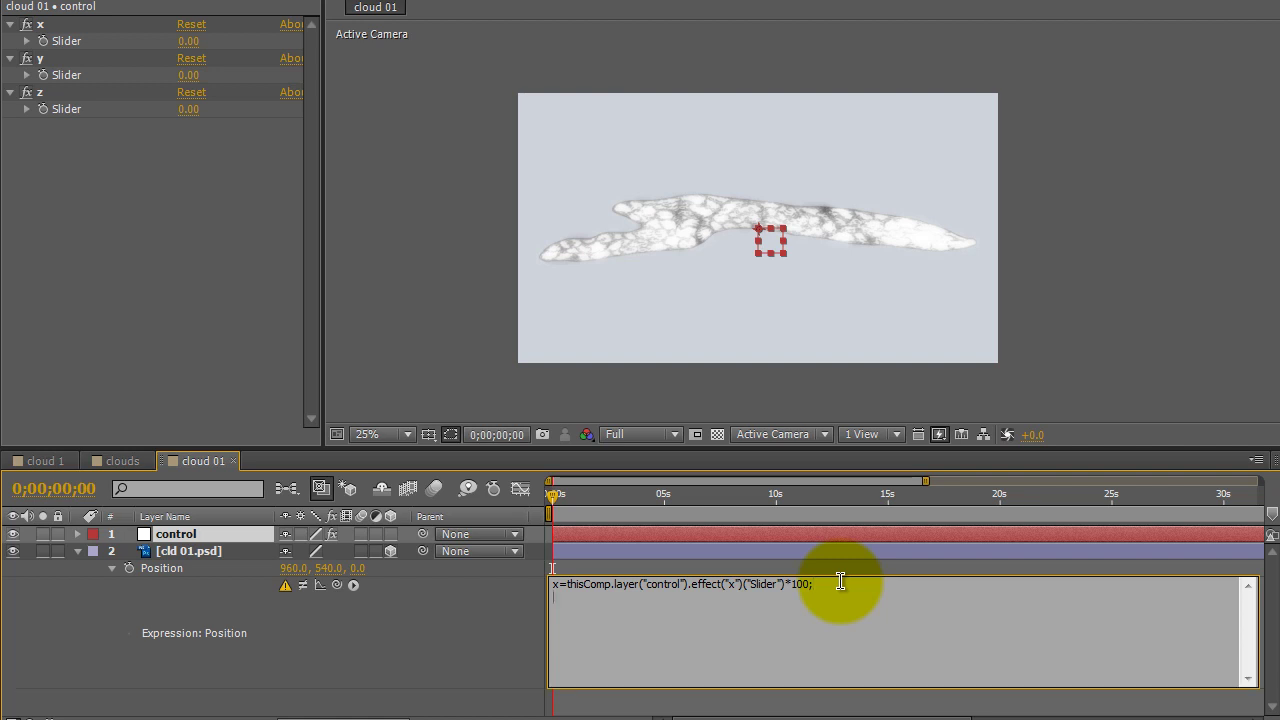
pyautogui.write('y=')
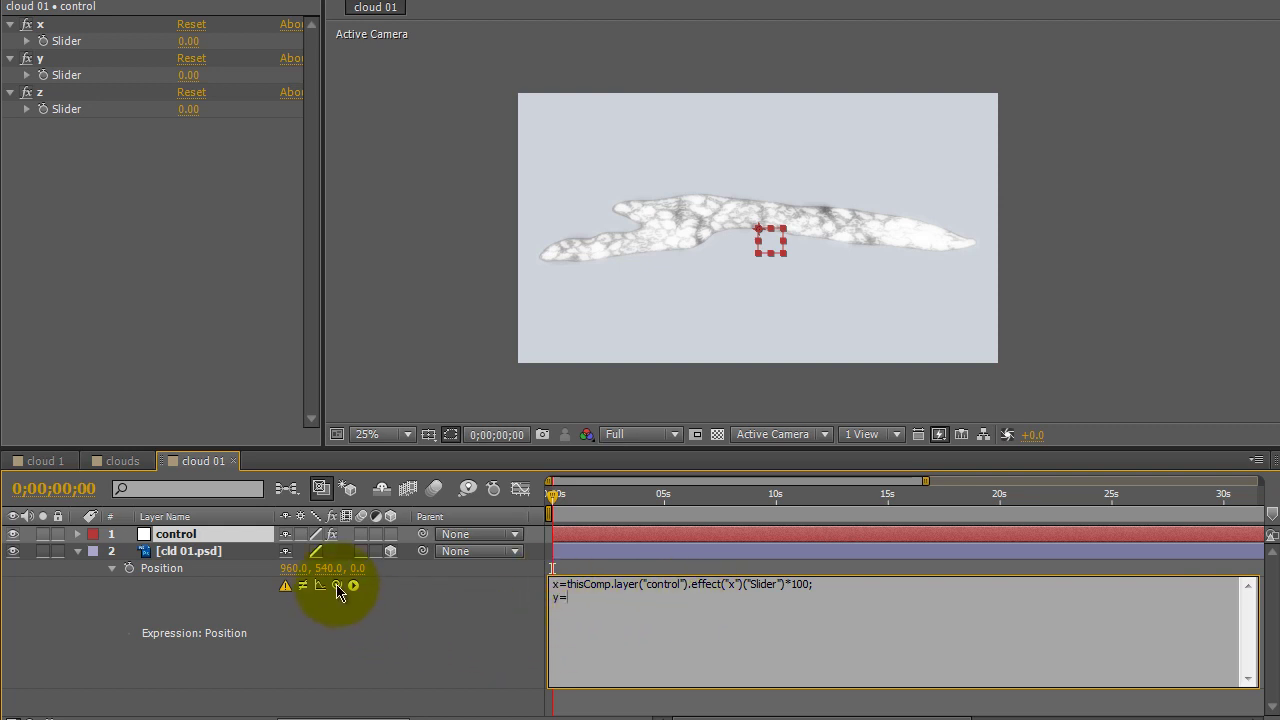
# Step: Link y to the control layer's y slider times 100, then start a third line
pyautogui.moveTo(338, 585); pyautogui.dragTo(73, 78)
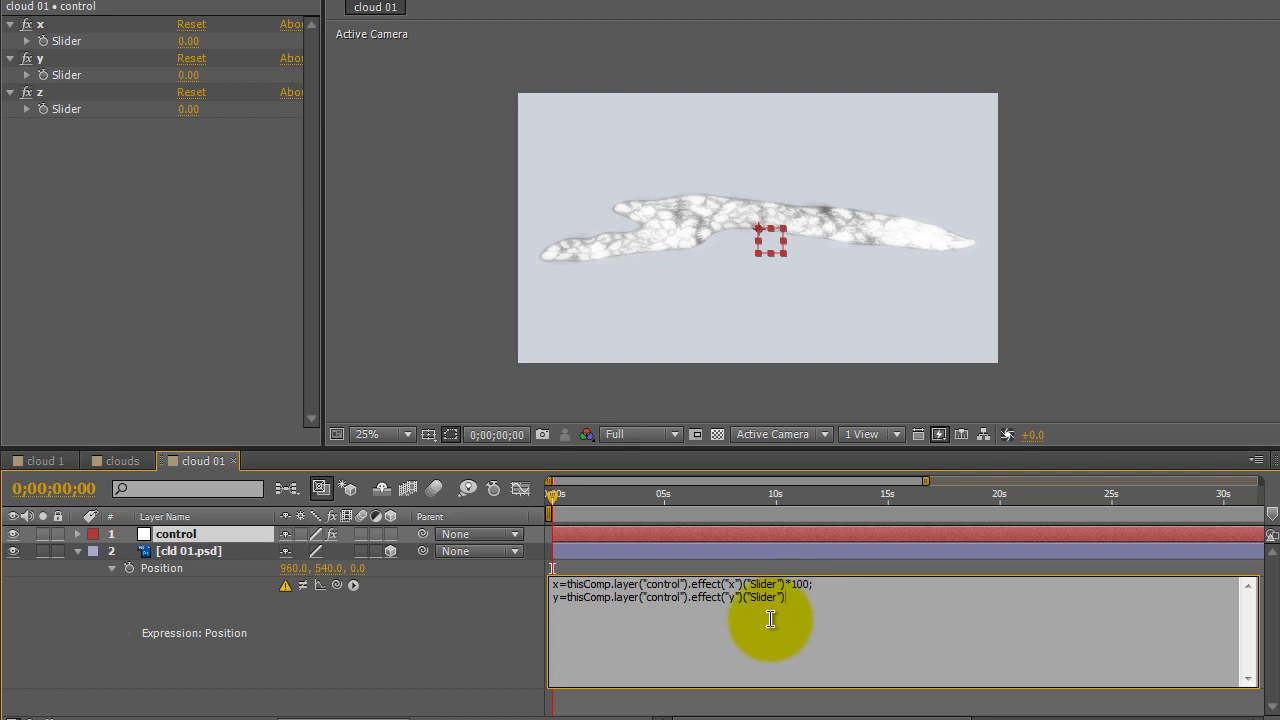
pyautogui.write('*')
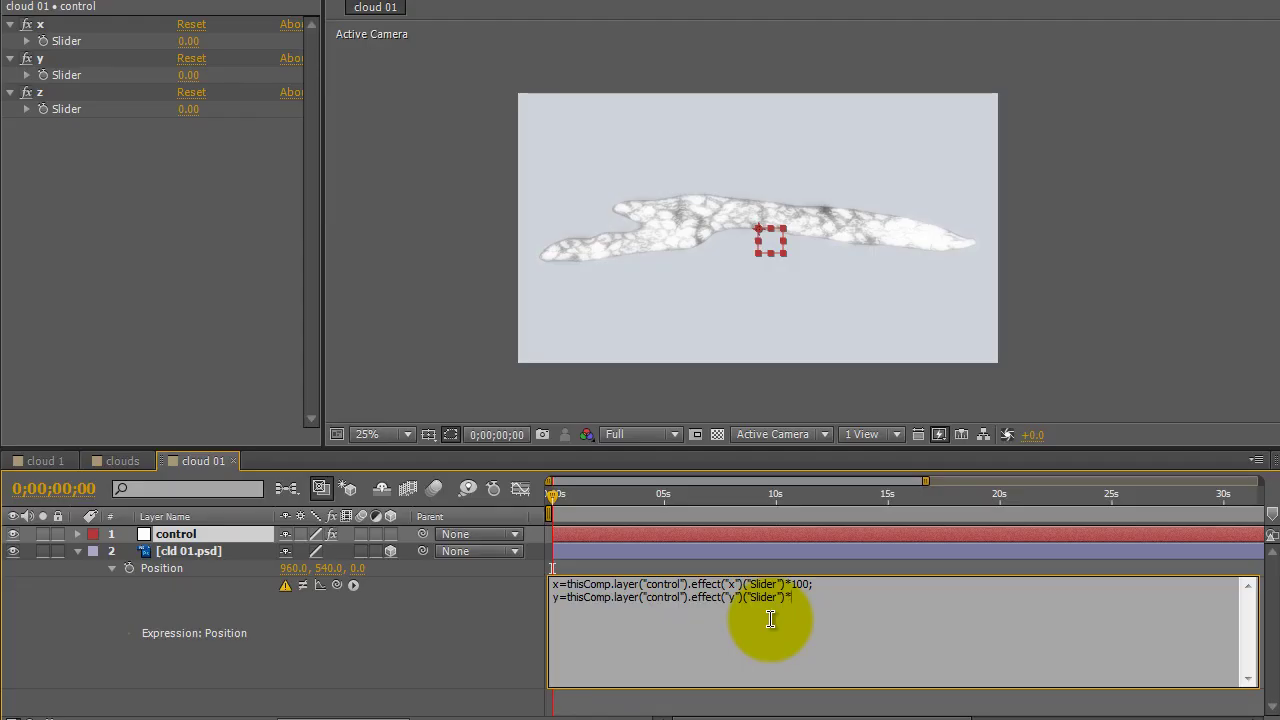
pyautogui.write('100;')
pyautogui.press('Return')
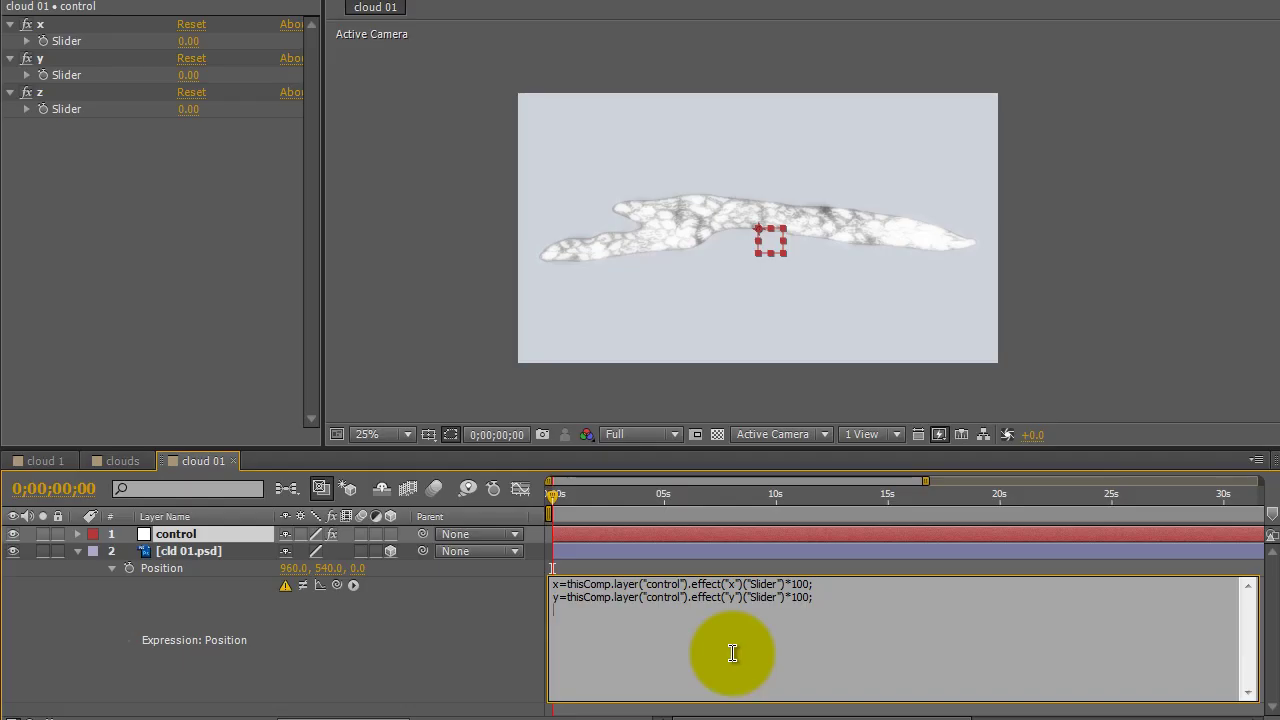
# Step: Add z=thisLayer.index*(10*thisComp.layer("control").effect("z")("Slider")); as the third expression line
pyautogui.write('z=thisLayer.')
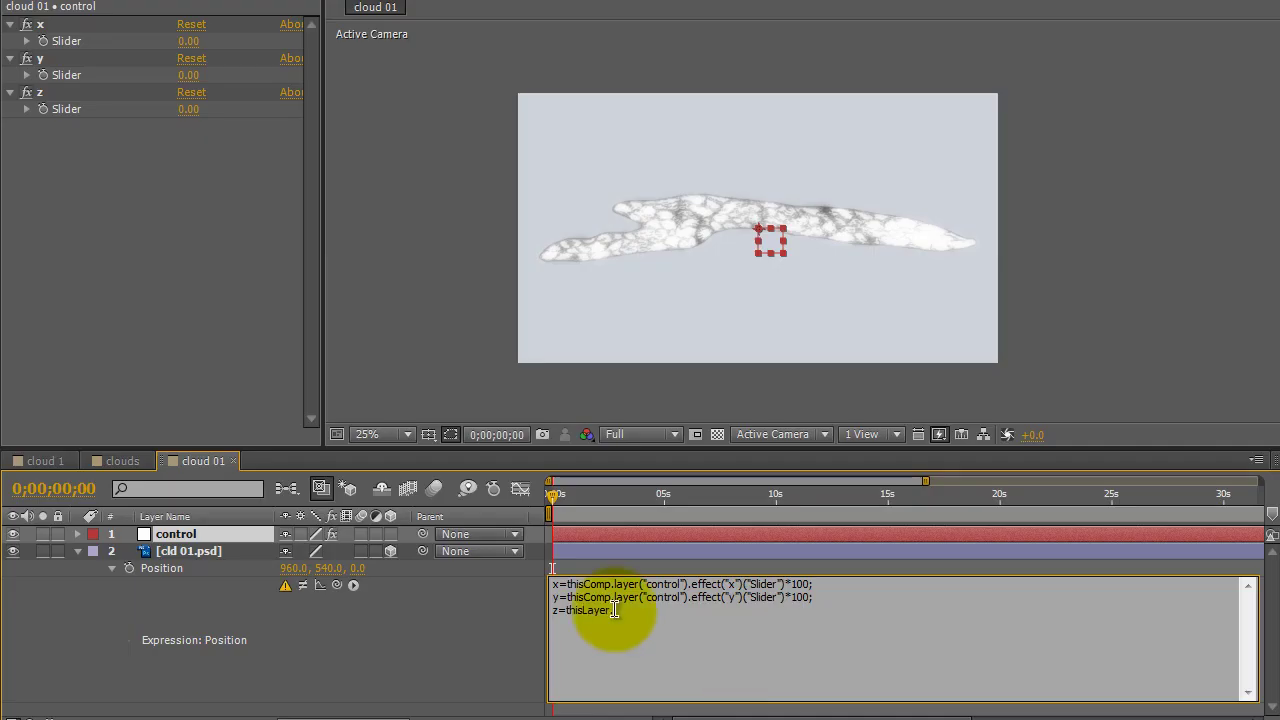
pyautogui.write('index*')
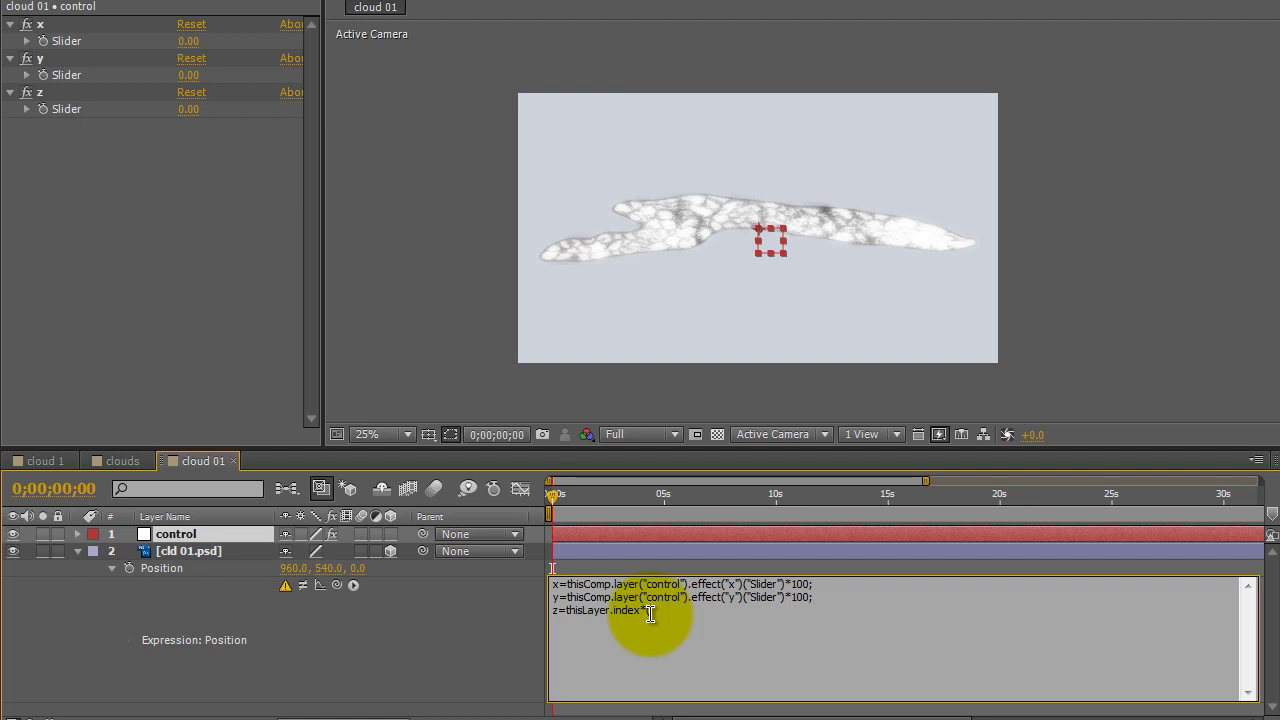
pyautogui.write('100')
pyautogui.write('*')
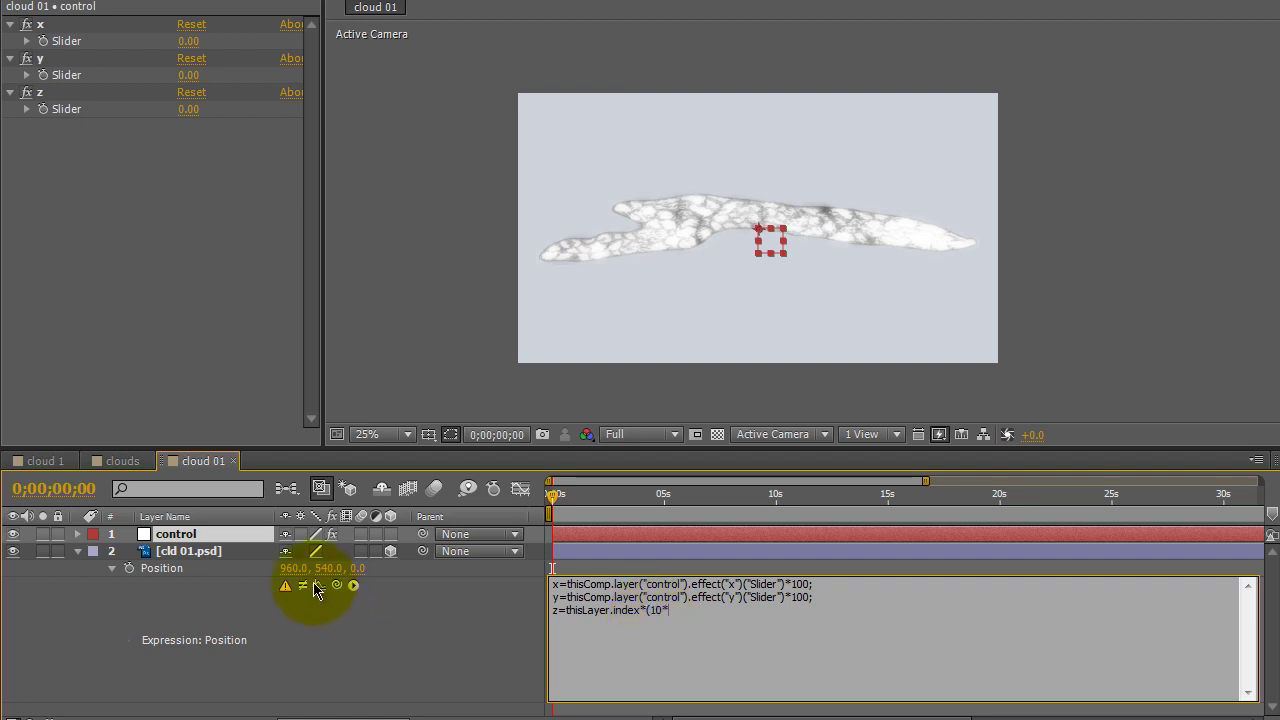
pyautogui.moveTo(336, 585); pyautogui.dragTo(78, 110)
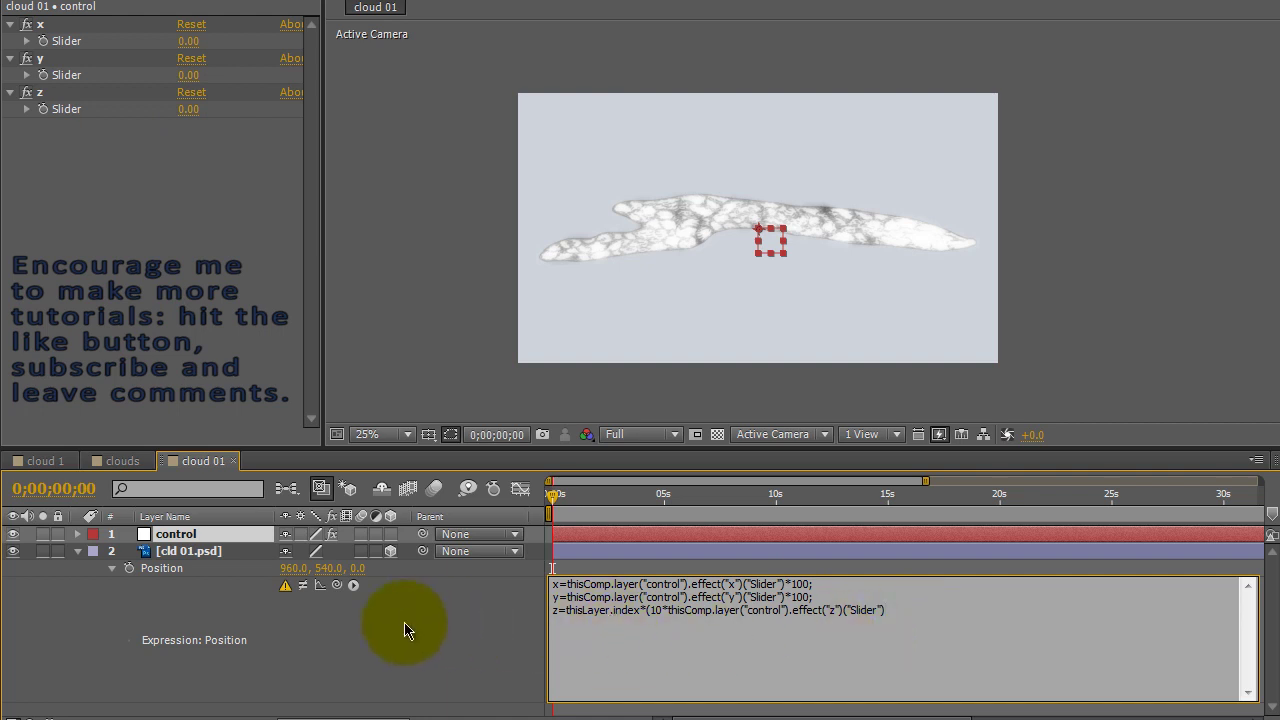
pyautogui.click(110, 586)
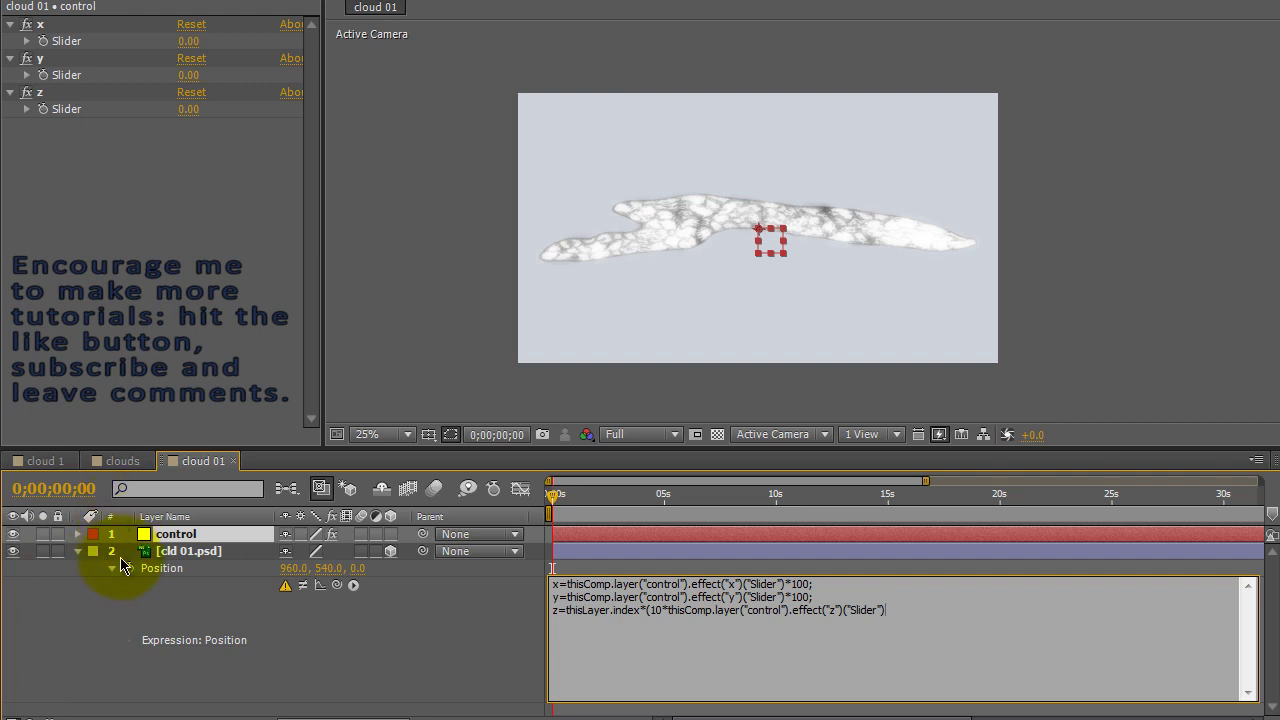
pyautogui.click(868, 651)
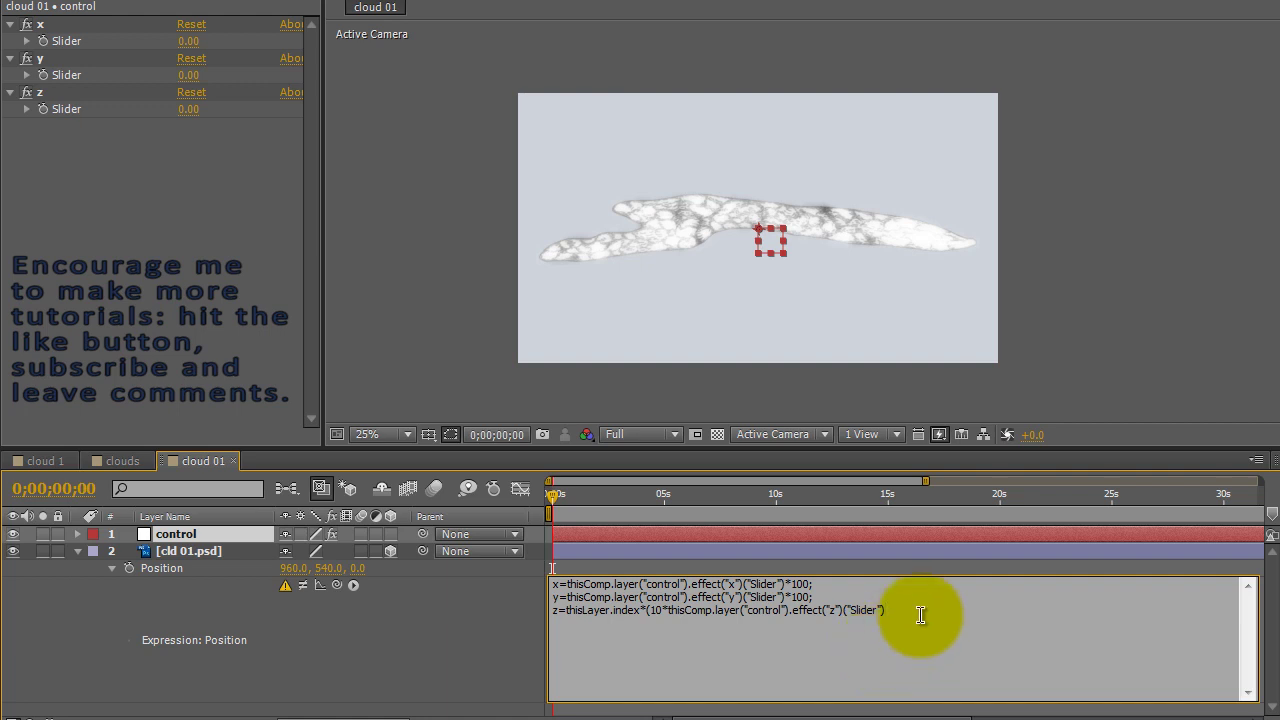
pyautogui.write(');')
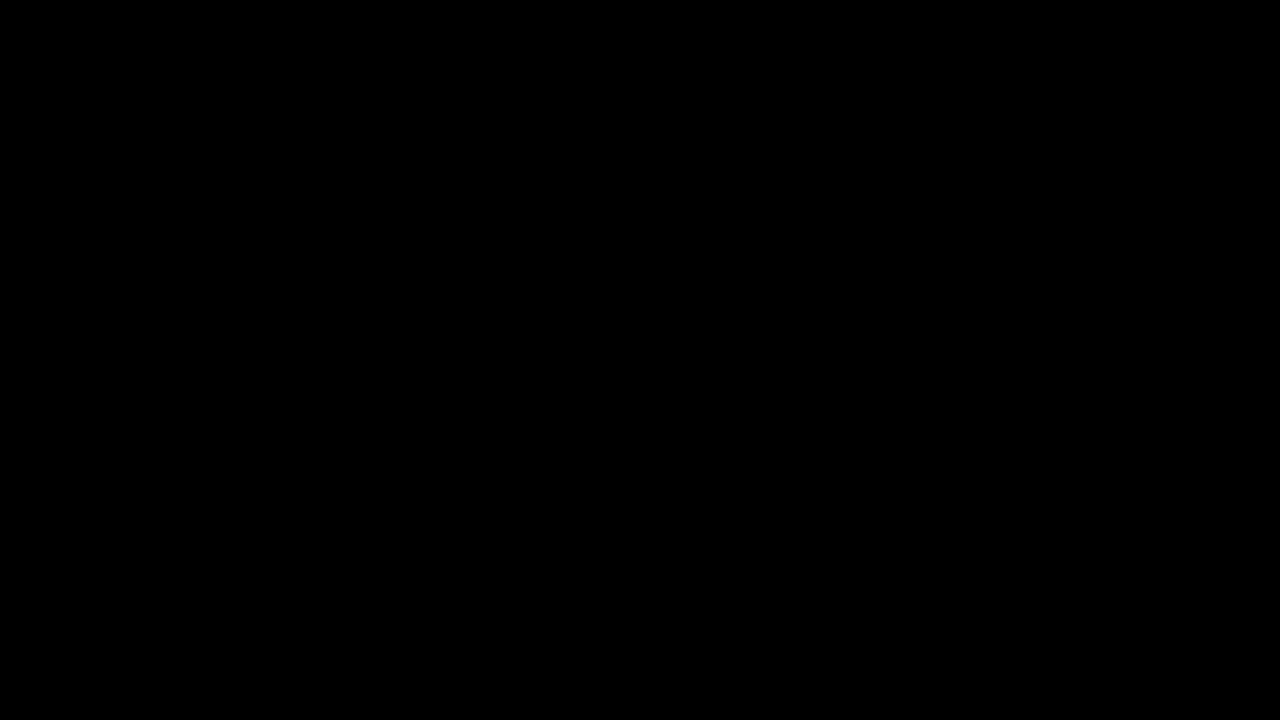
# Step: Finish the expression with seedRandom(2,true); and random([x,y,z]), then apply it
pyautogui.write('seedR')
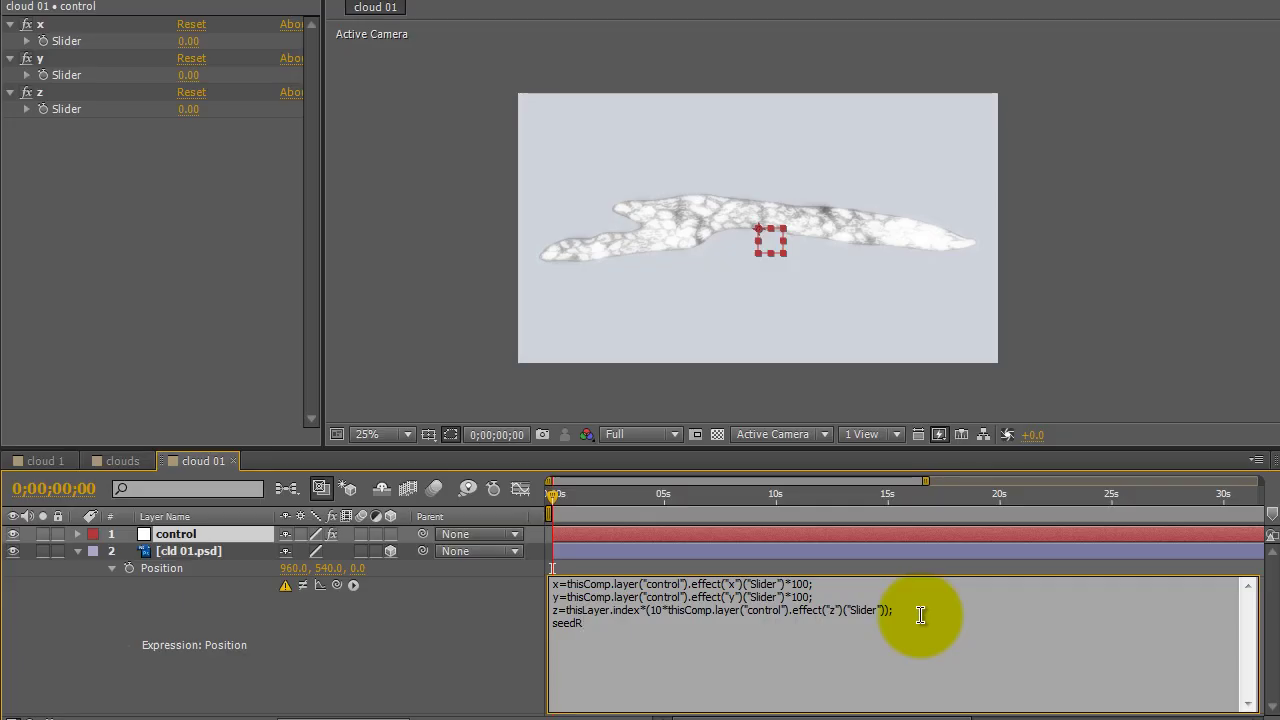
pyautogui.write('andom(')
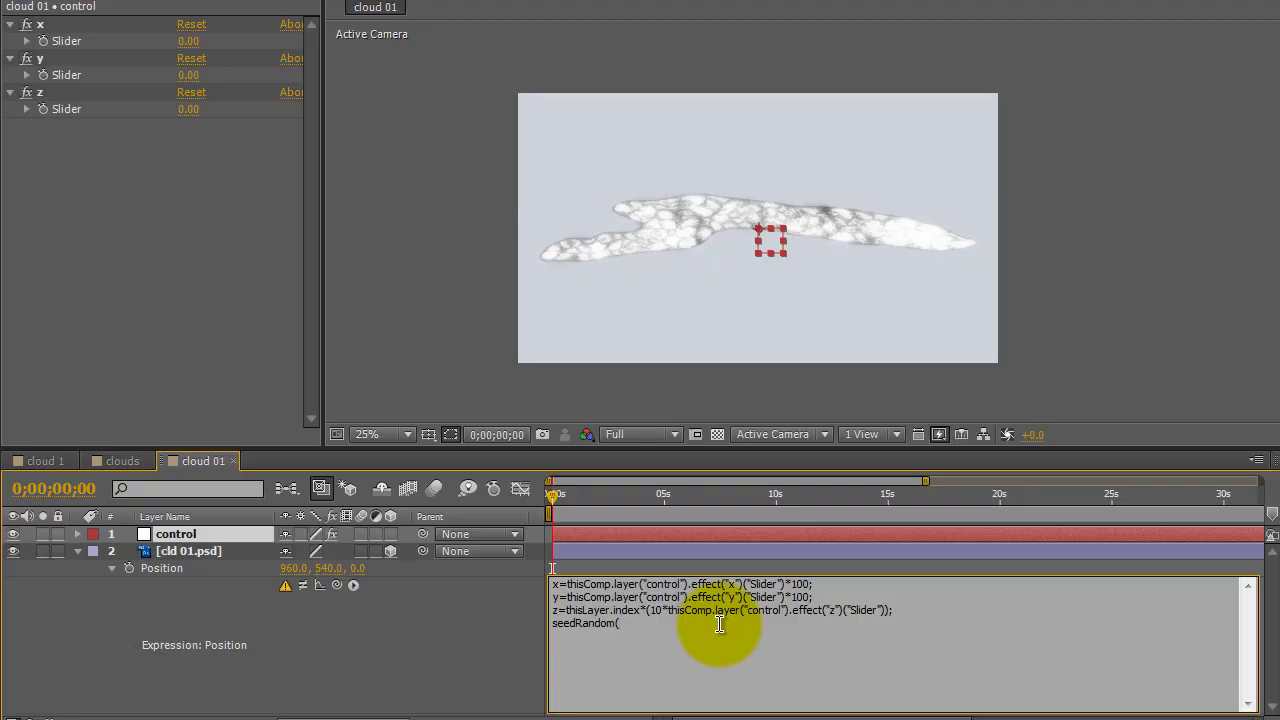
pyautogui.write('2,')
pyautogui.write('true')
pyautogui.write(')')
pyautogui.write(';')
pyautogui.write('andom')
pyautogui.write('([')
pyautogui.write('x')
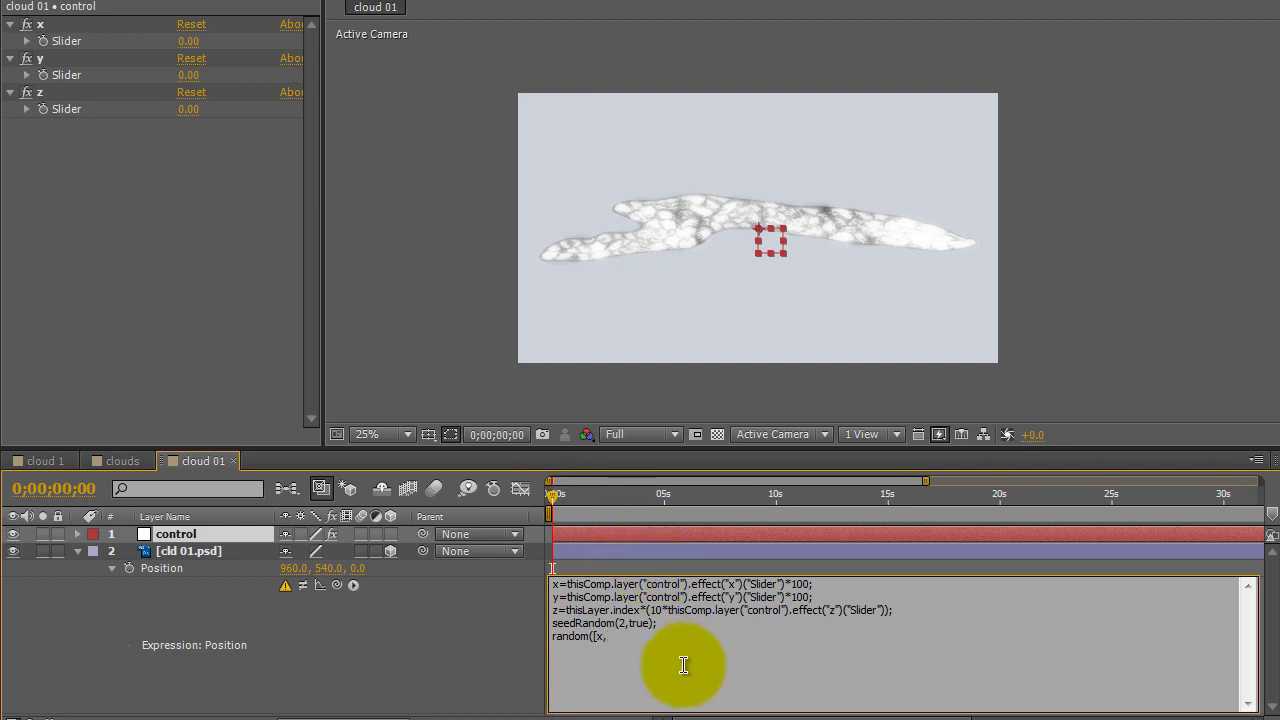
pyautogui.write(',')
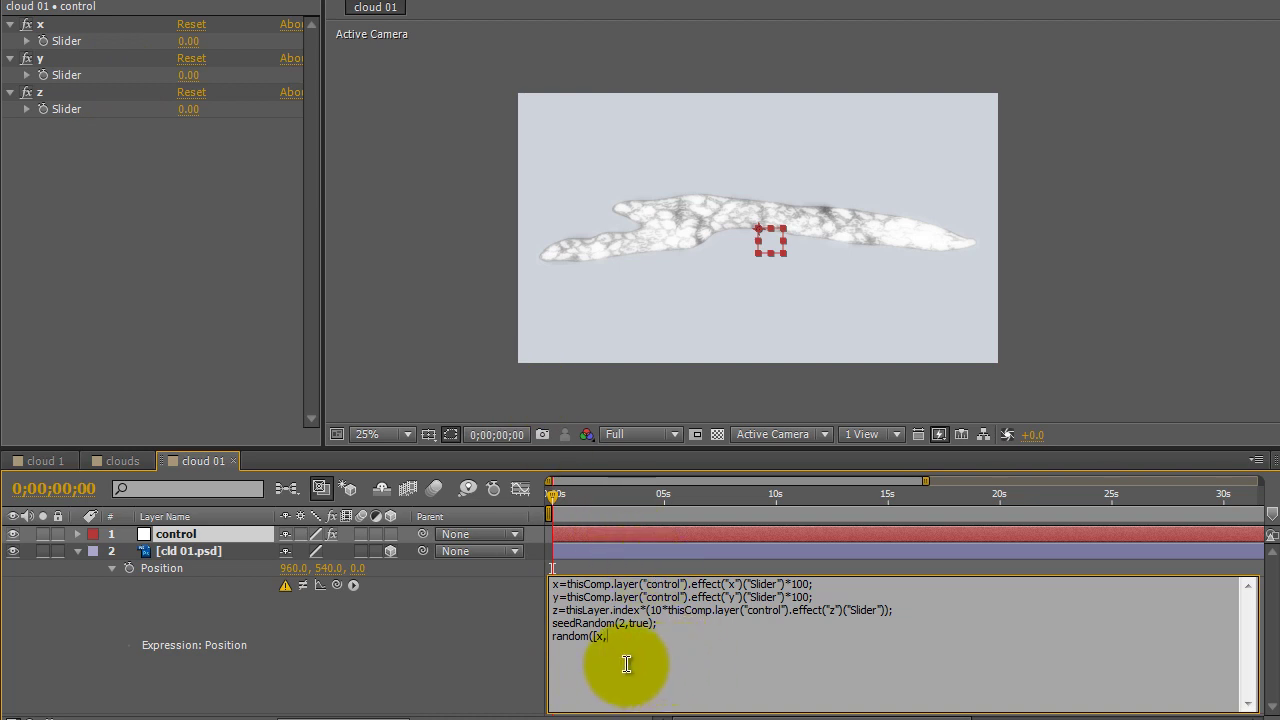
pyautogui.write('y')
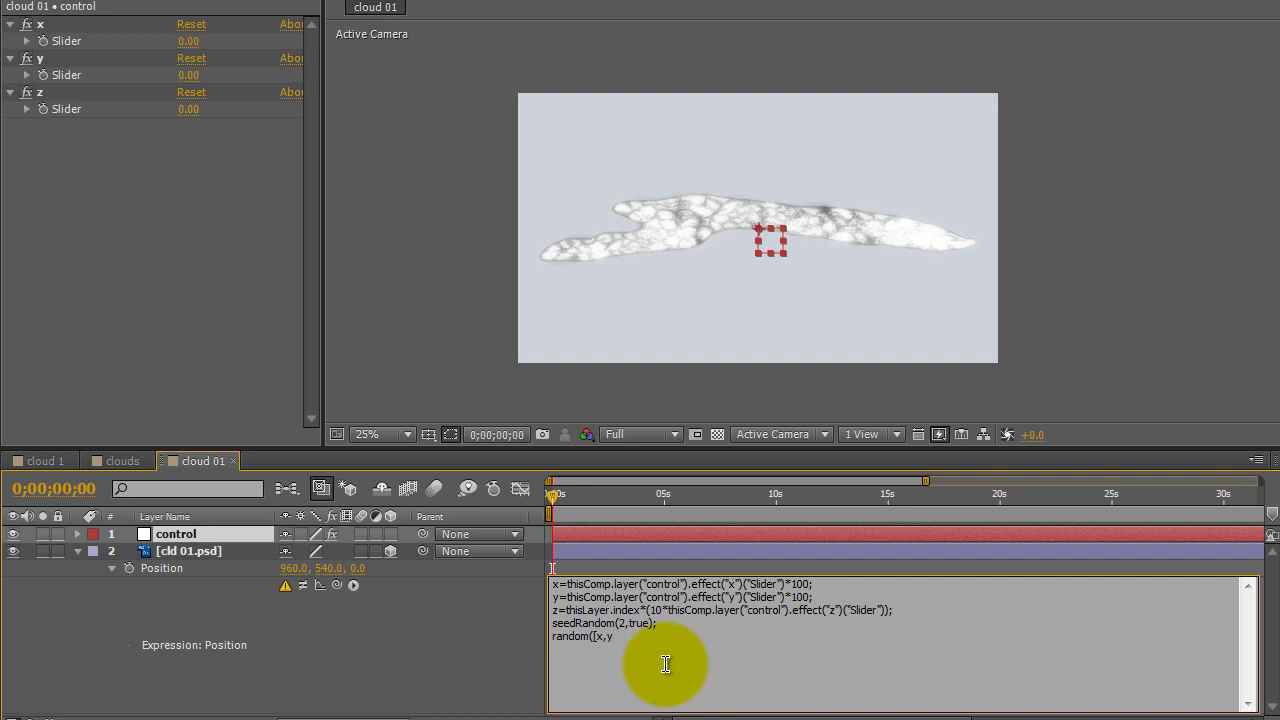
pyautogui.write(',')
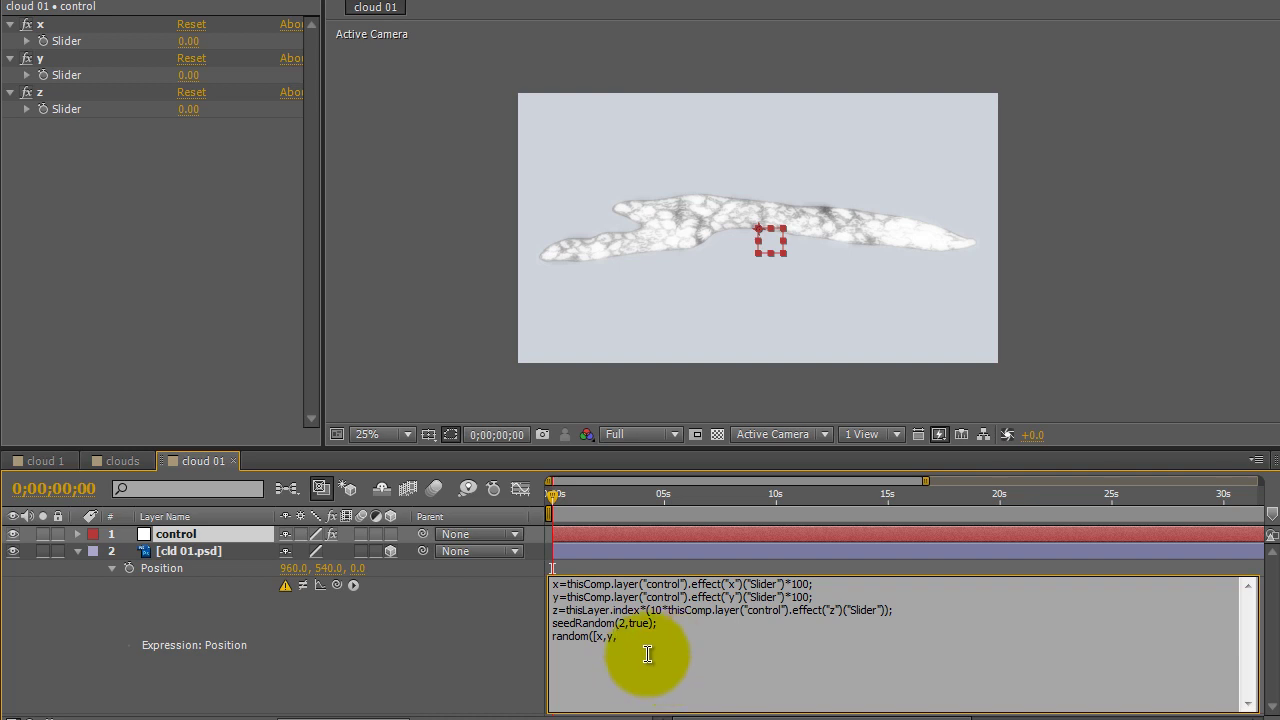
pyautogui.write('z])')
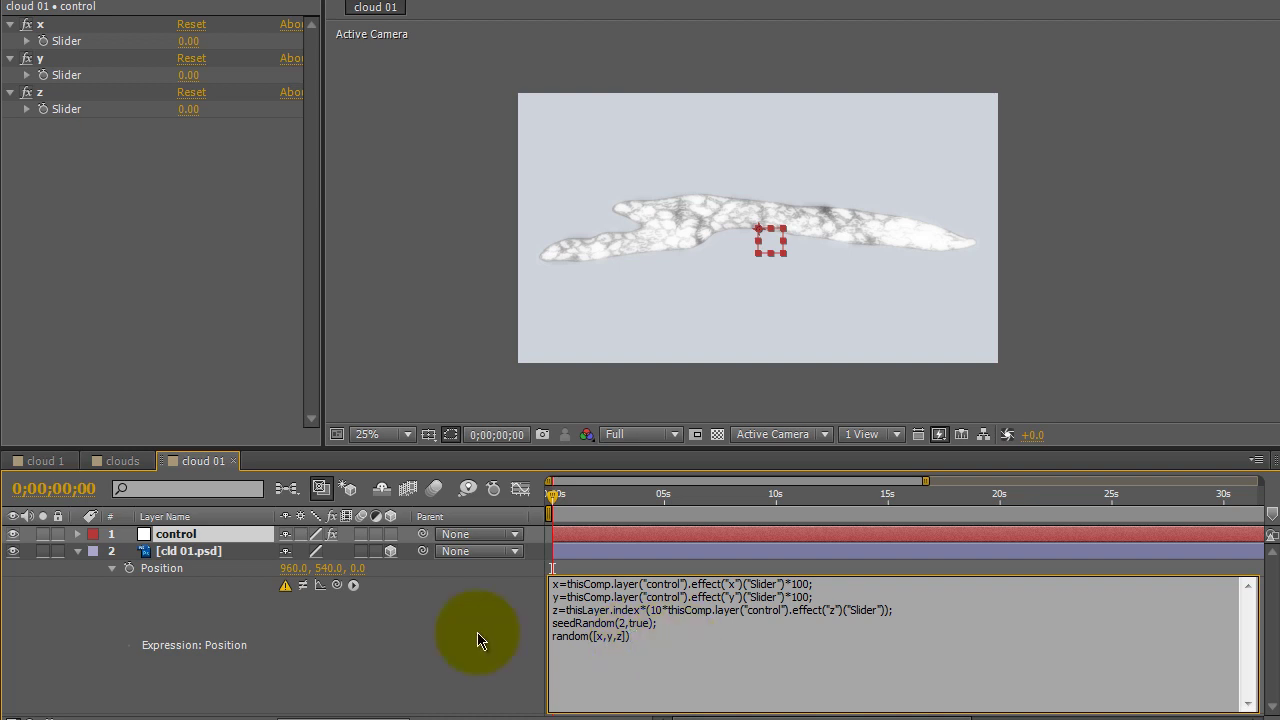
pyautogui.click(477, 640)
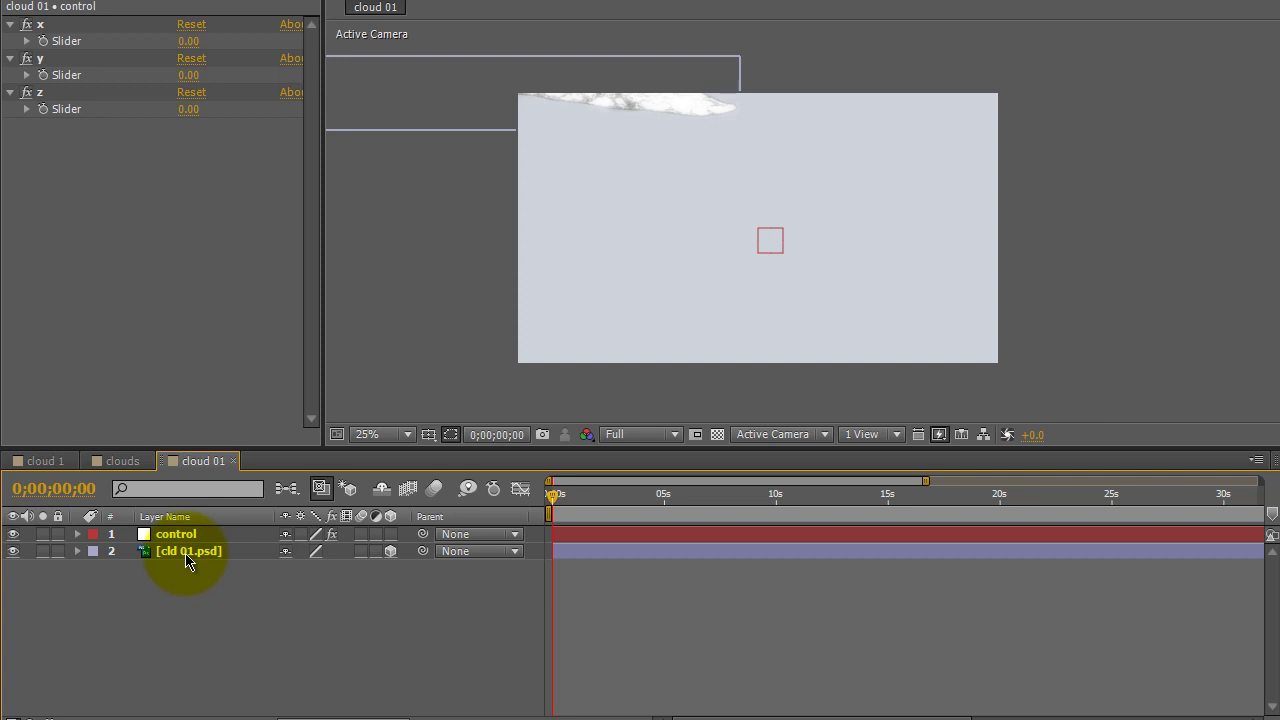
# Step: Duplicate the cld 01.psd layer so copies fill layers 2 through 11
pyautogui.click(188, 558)
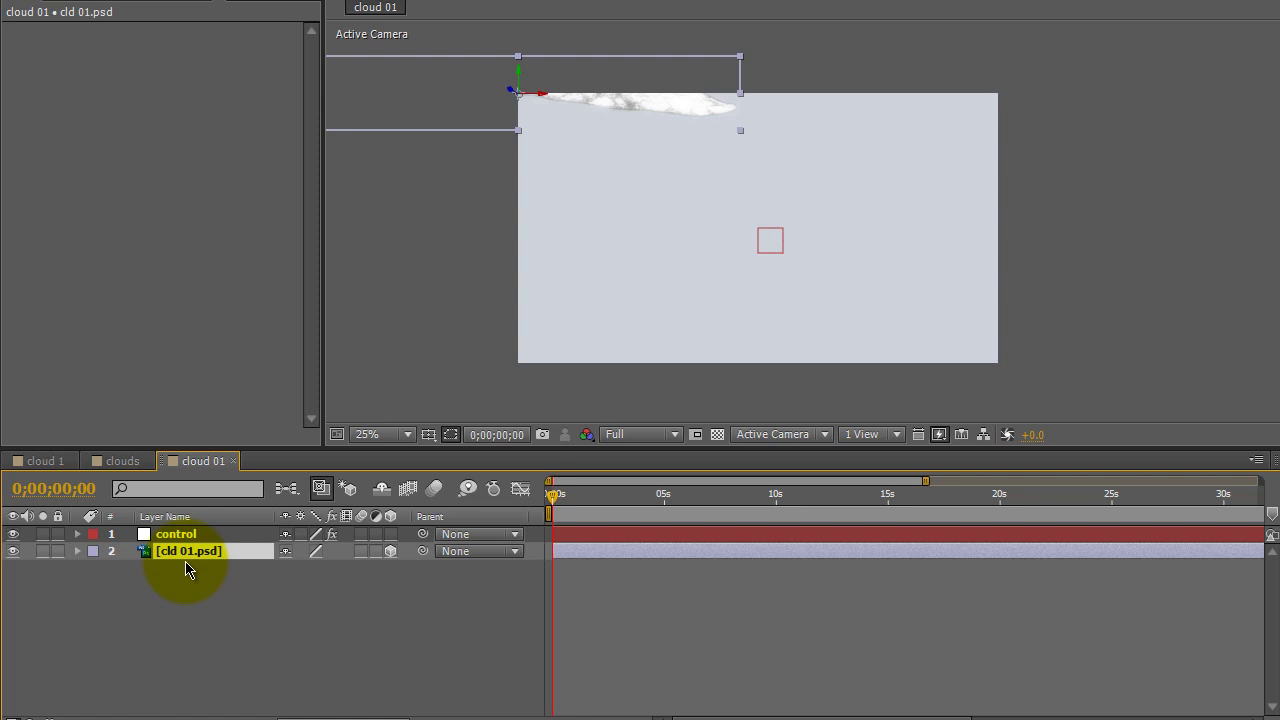
pyautogui.hotkey('ctrl', 'd')
pyautogui.hotkey('ctrl', 'd')
pyautogui.hotkey('ctrl', 'd')
pyautogui.hotkey('ctrl', 'd')
pyautogui.hotkey('ctrl', 'd')
pyautogui.hotkey('ctrl', 'd')
pyautogui.hotkey('ctrl', 'd')
pyautogui.hotkey('ctrl', 'd')
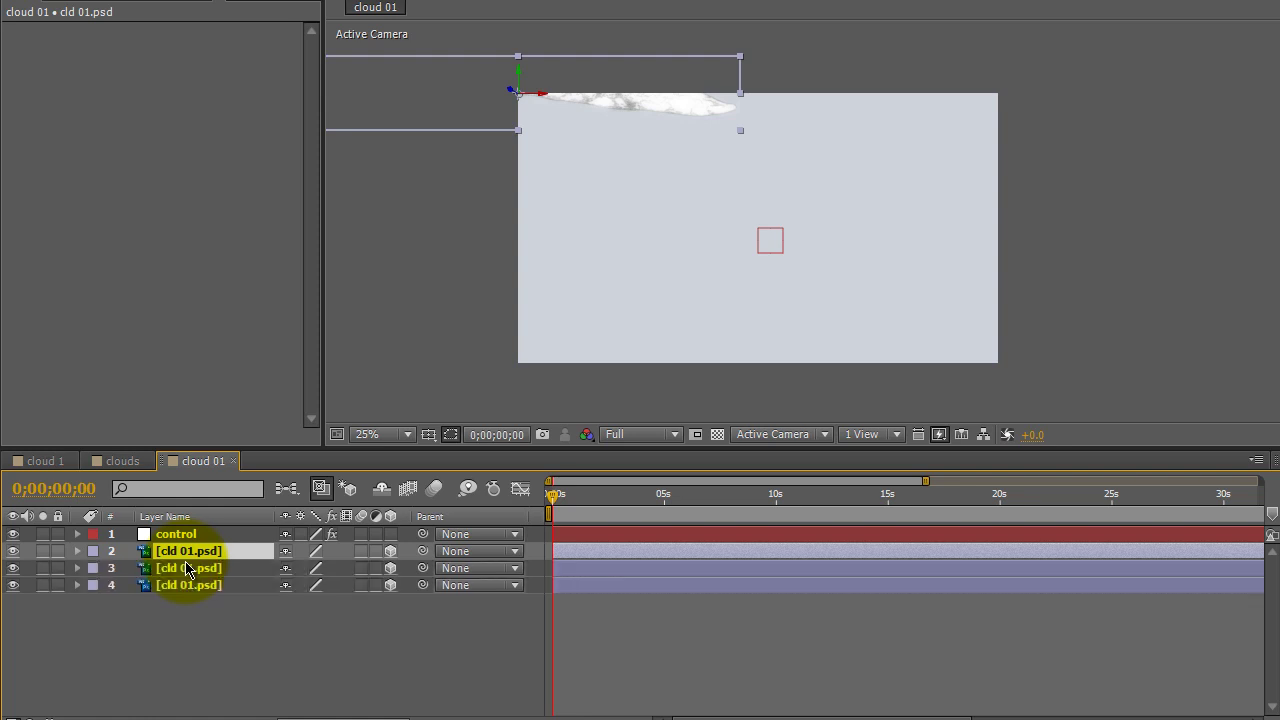
pyautogui.hotkey('ctrl', 'd')
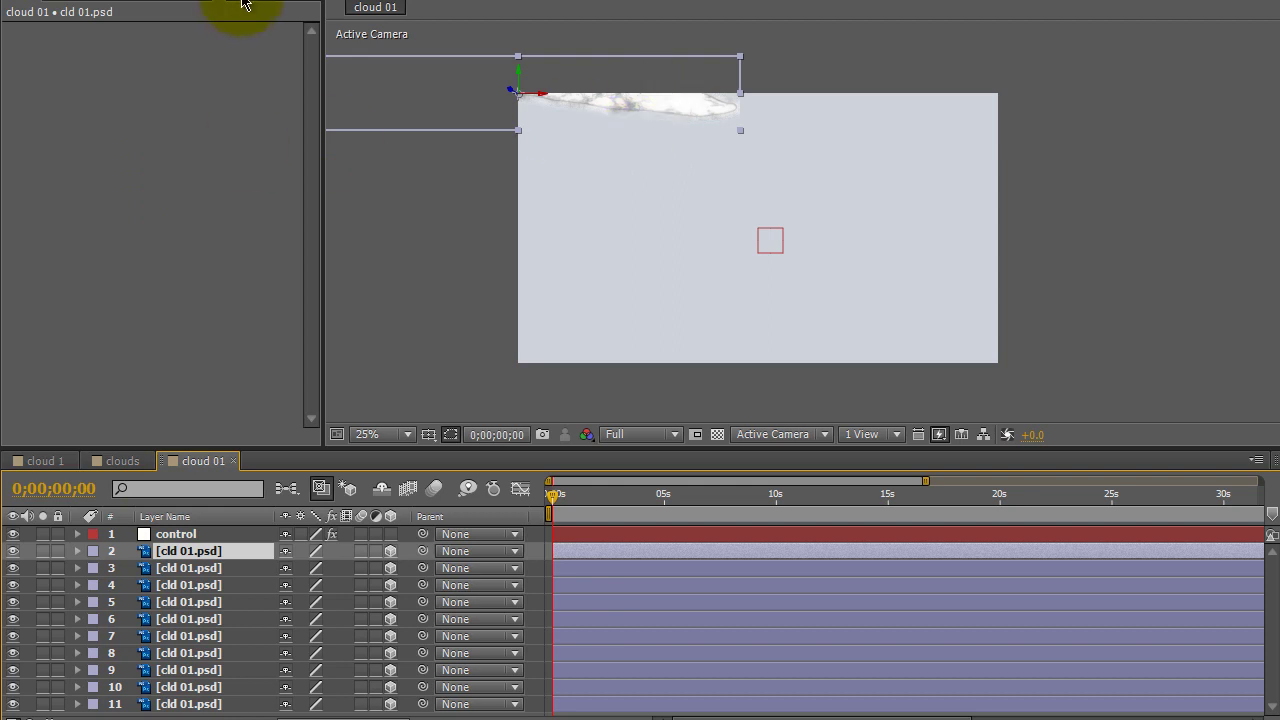
# Step: Set the control layer's x, y and z sliders to 30, 50 and 70
pyautogui.hotkey('ctrl', 'Up')
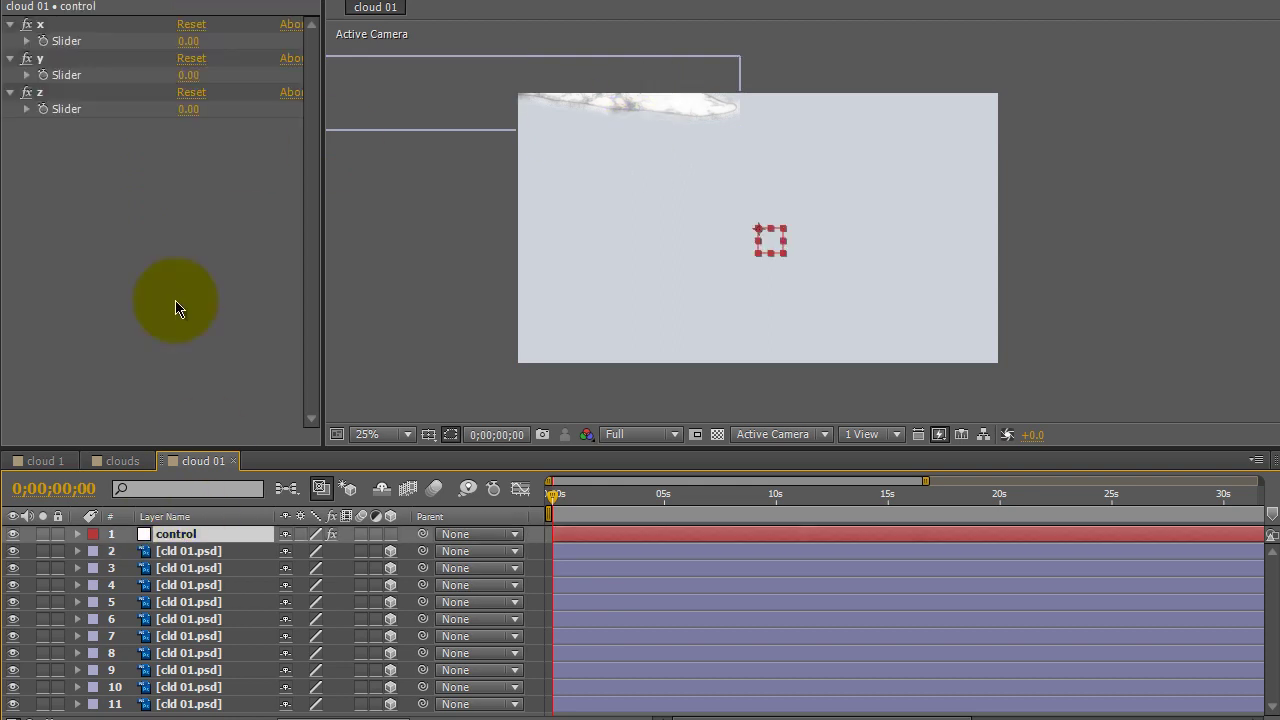
pyautogui.click(189, 42)
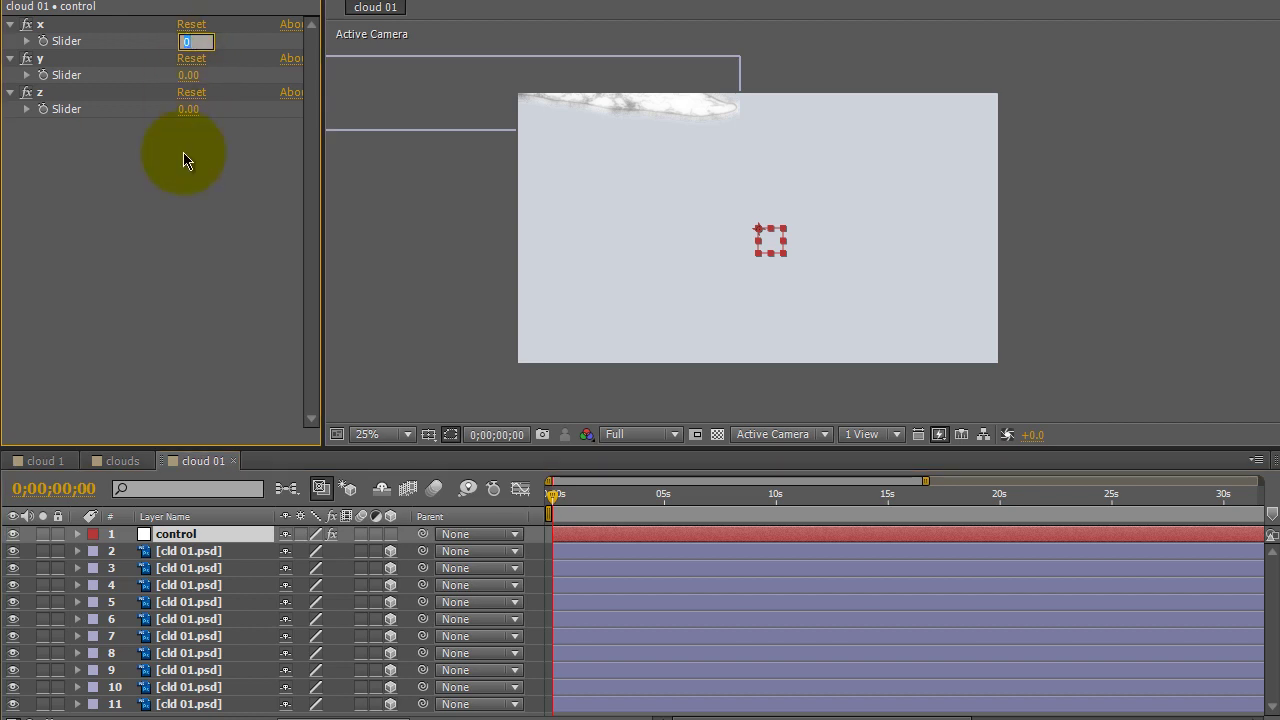
pyautogui.write('30')
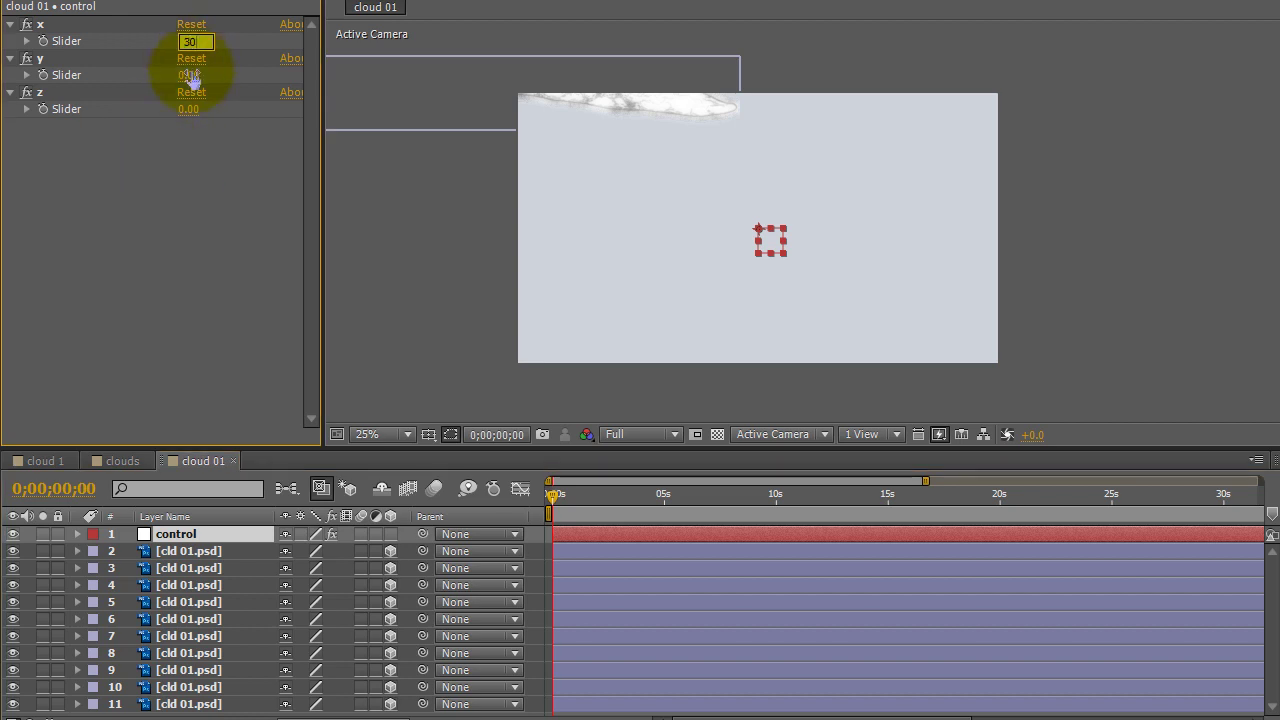
pyautogui.click(190, 76)
pyautogui.write('50')
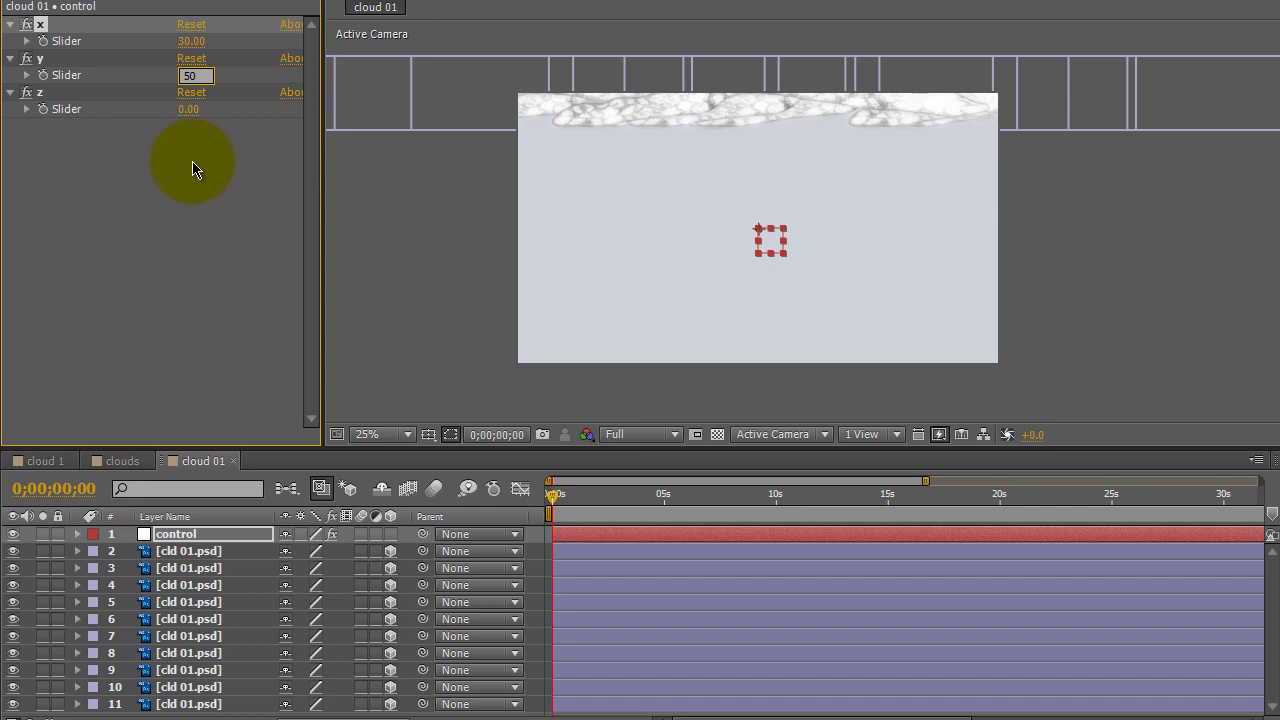
pyautogui.click(156, 164)
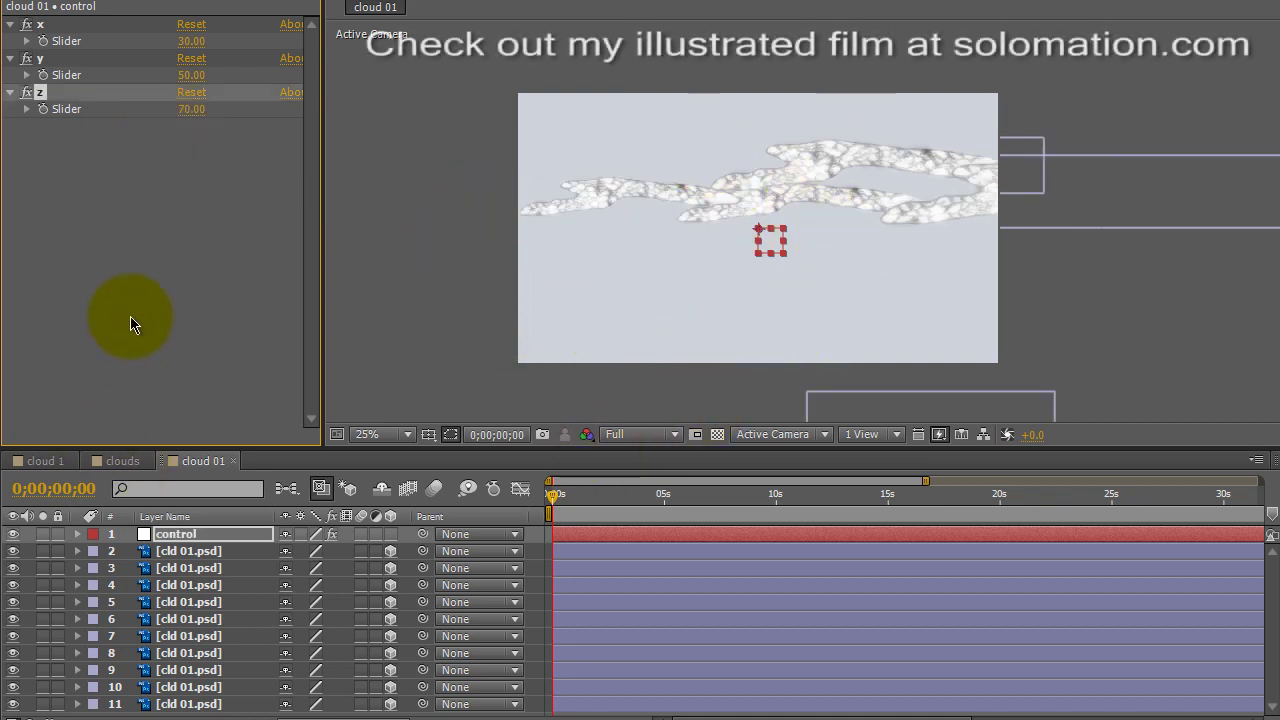
# Step: Create a new 1920×1080 composition named main
pyautogui.click(226, 10)
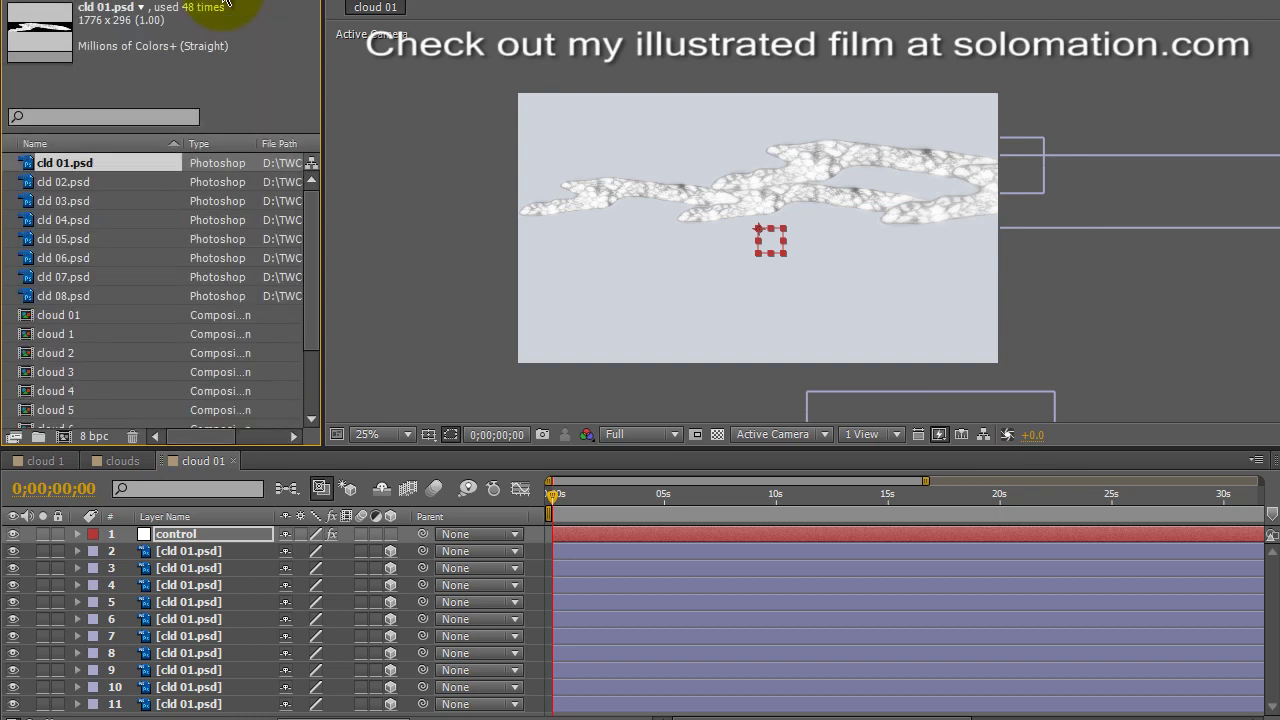
pyautogui.click(62, 436)
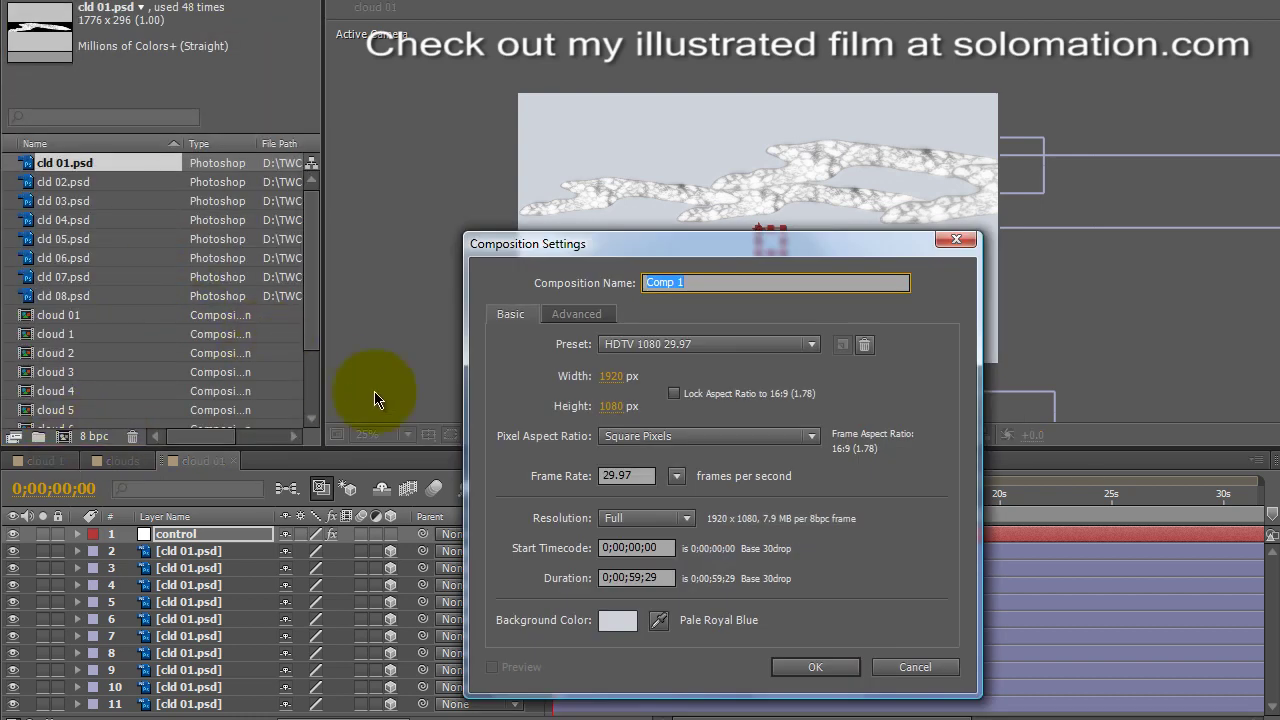
pyautogui.write('cc')
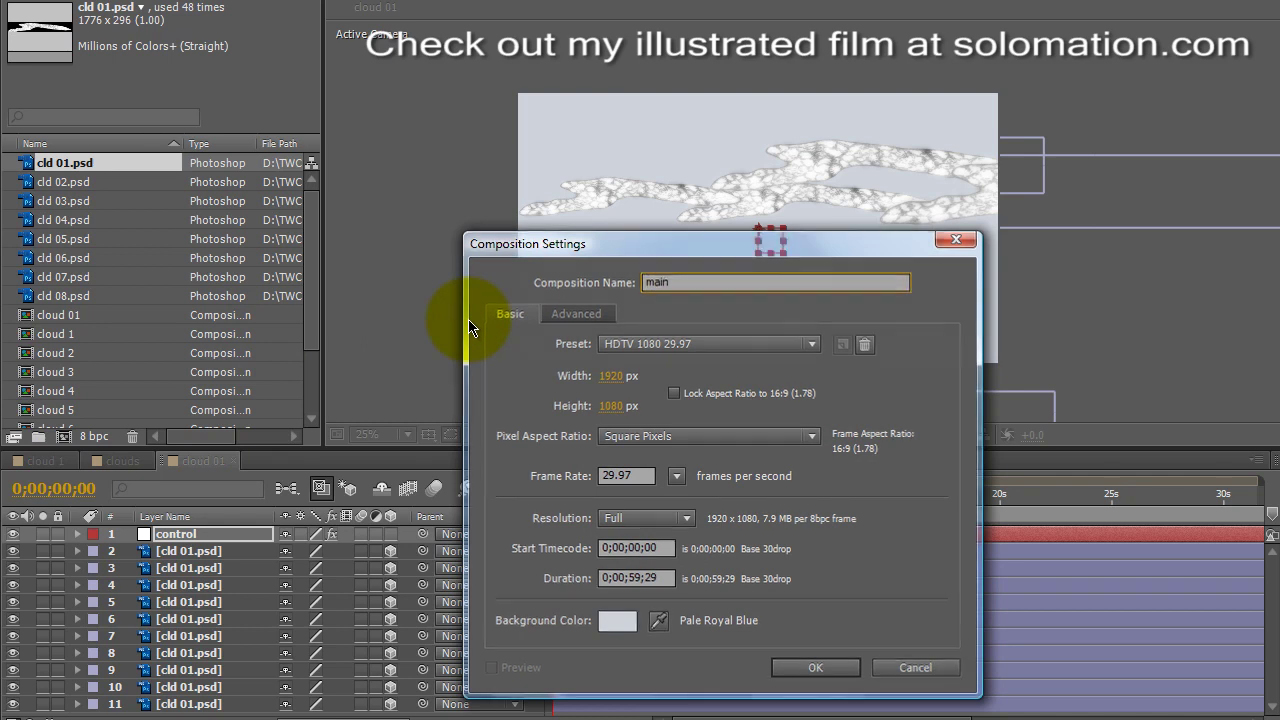
pyautogui.write('in')
pyautogui.press('Return')
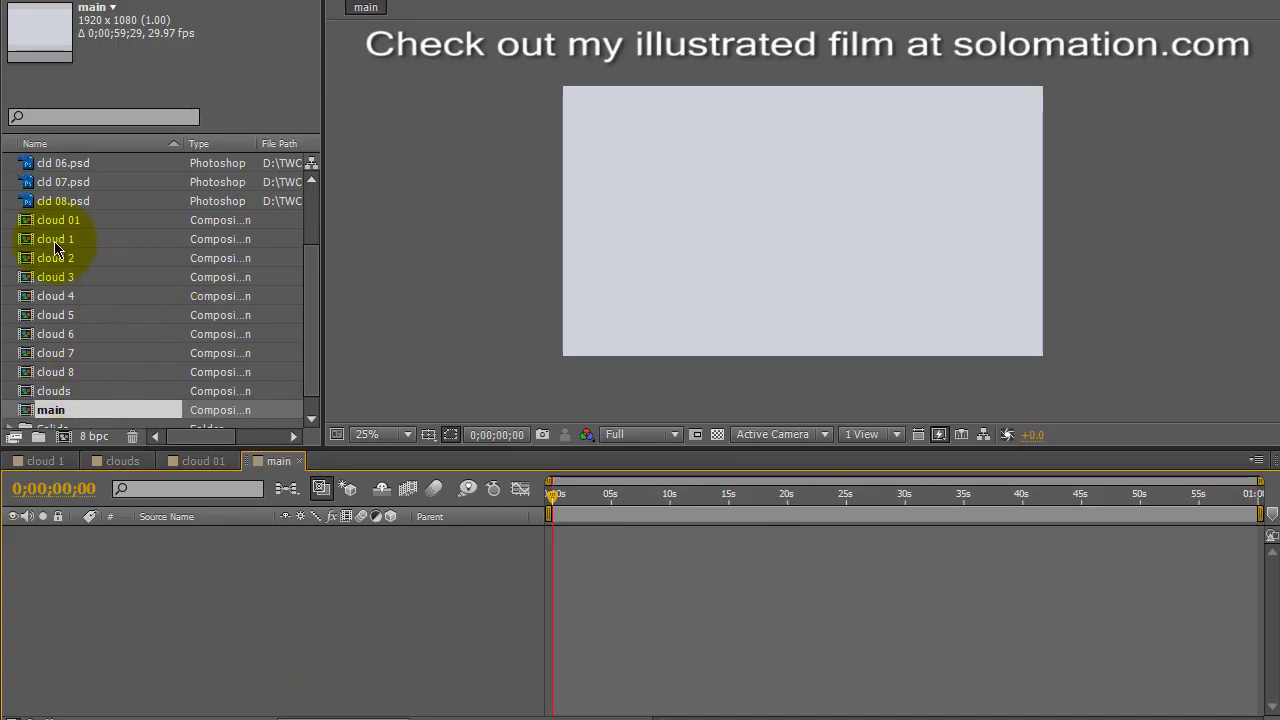
# Step: Nest the cloud 01 comp in main as a 3D layer with collapsed transformations
pyautogui.moveTo(62, 220); pyautogui.dragTo(177, 572)
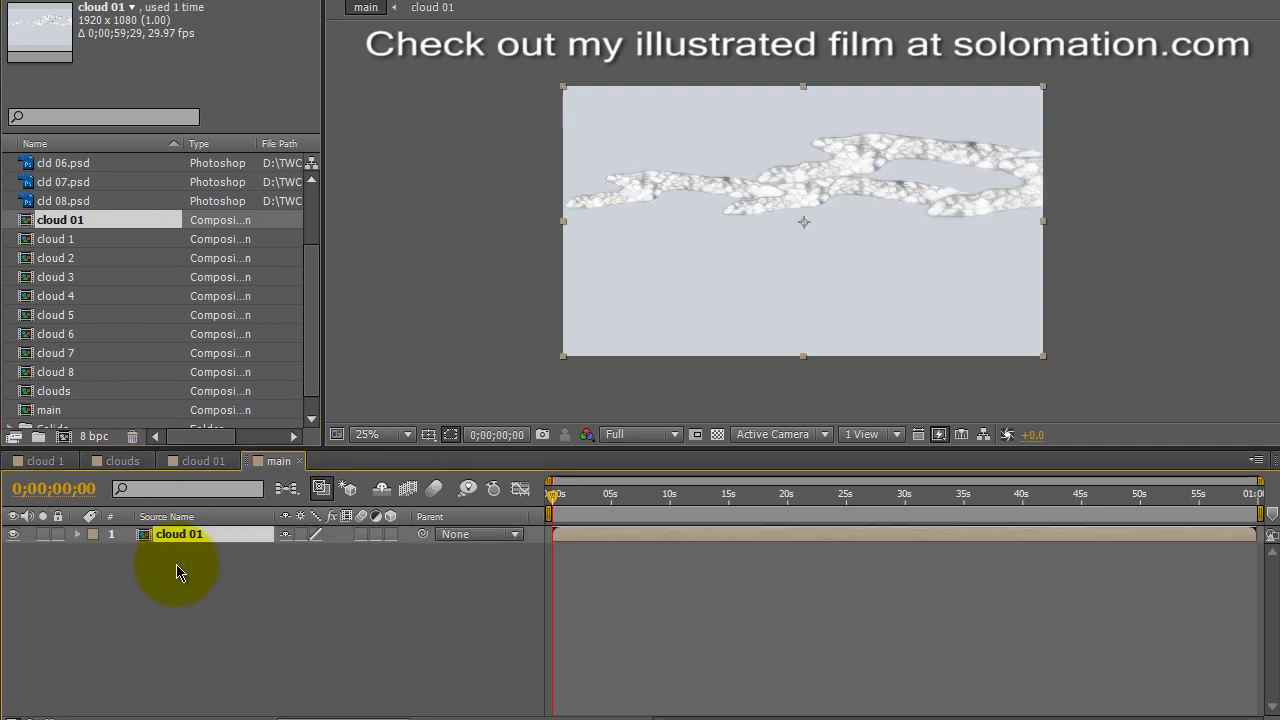
pyautogui.click(390, 534)
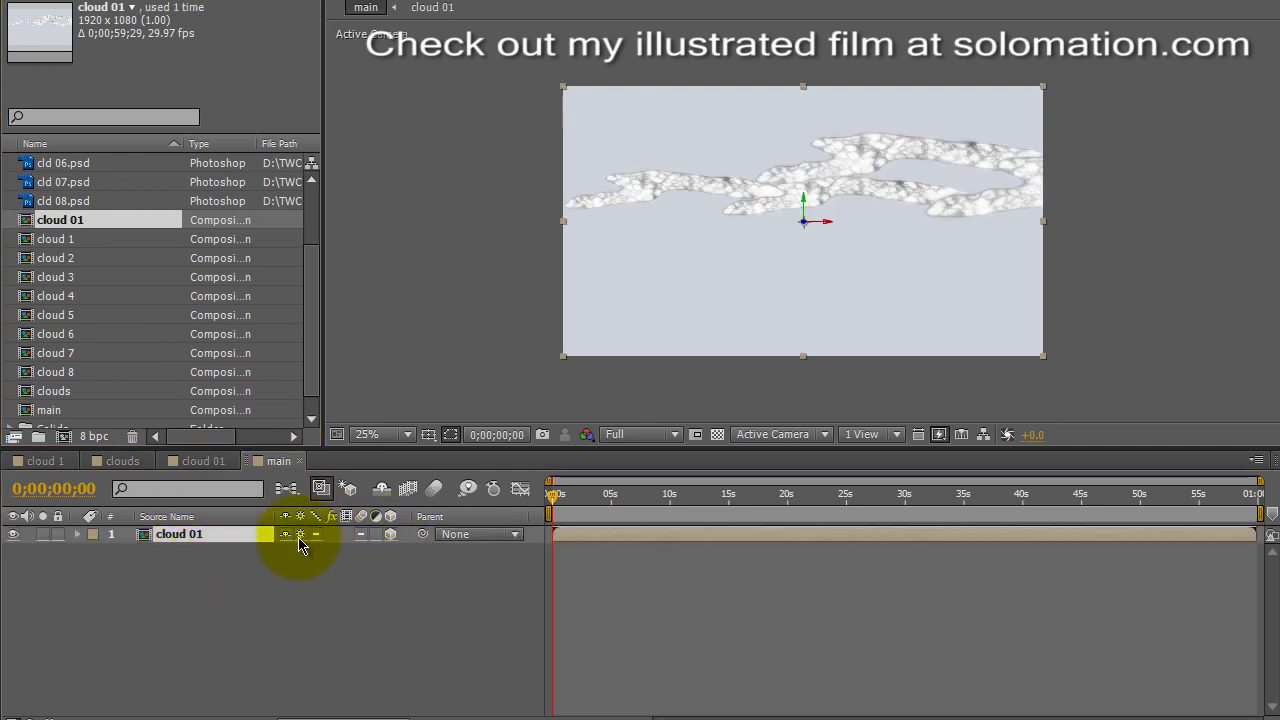
pyautogui.click(300, 534)
pyautogui.click(212, 530)
# Step: Set cloud 01's Position X to 958, centring it at 958, 540, 0 in the main comp
pyautogui.press('p')
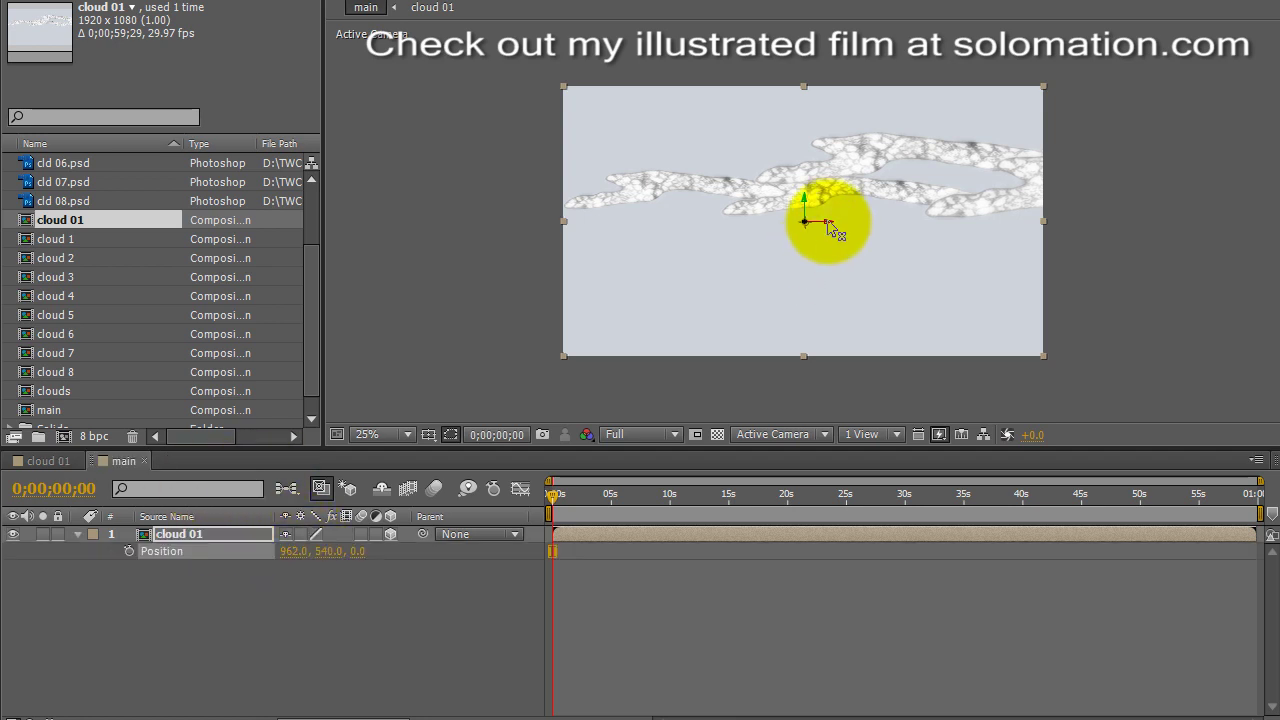
pyautogui.moveTo(829, 226); pyautogui.dragTo(703, 236)
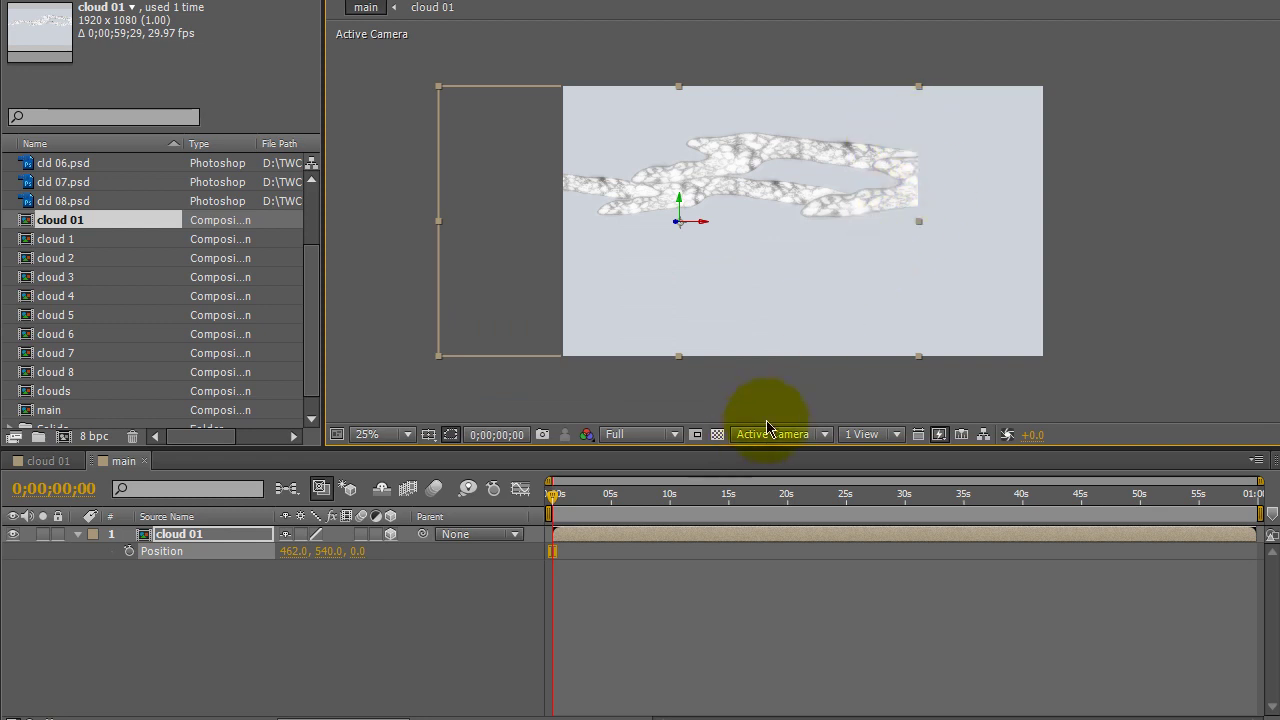
pyautogui.click(303, 535)
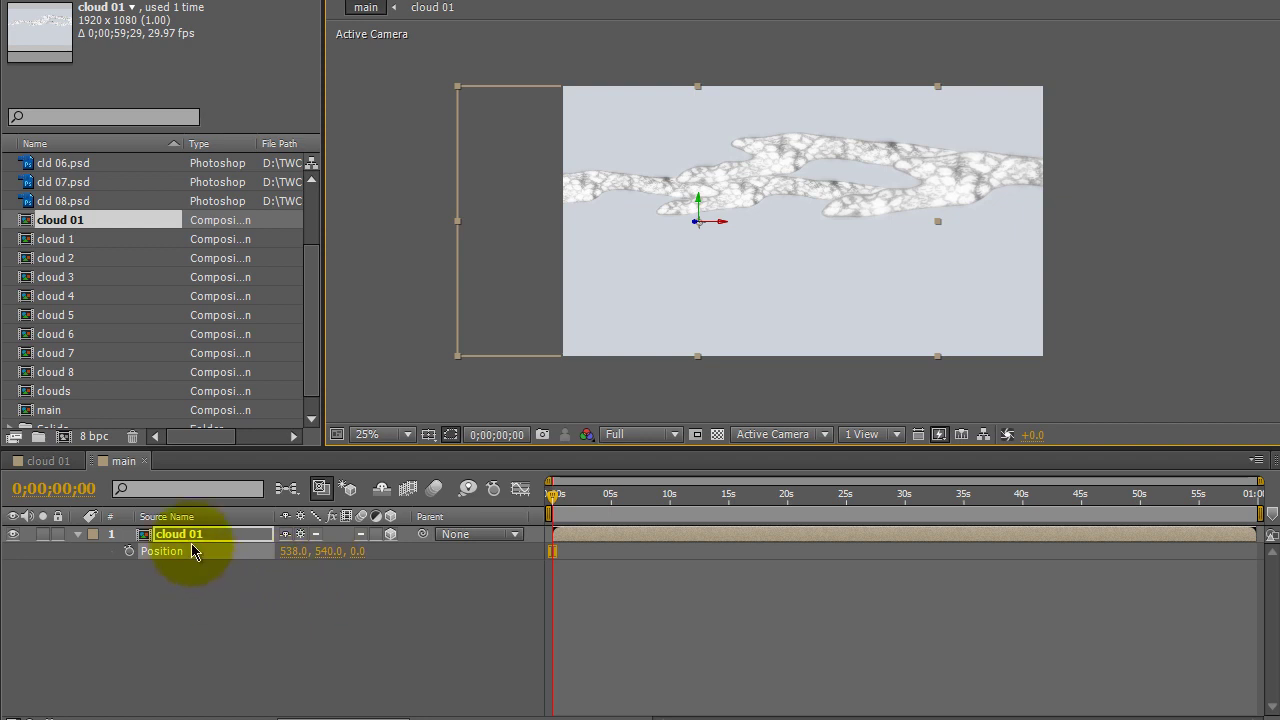
pyautogui.click(295, 551)
pyautogui.write('958')
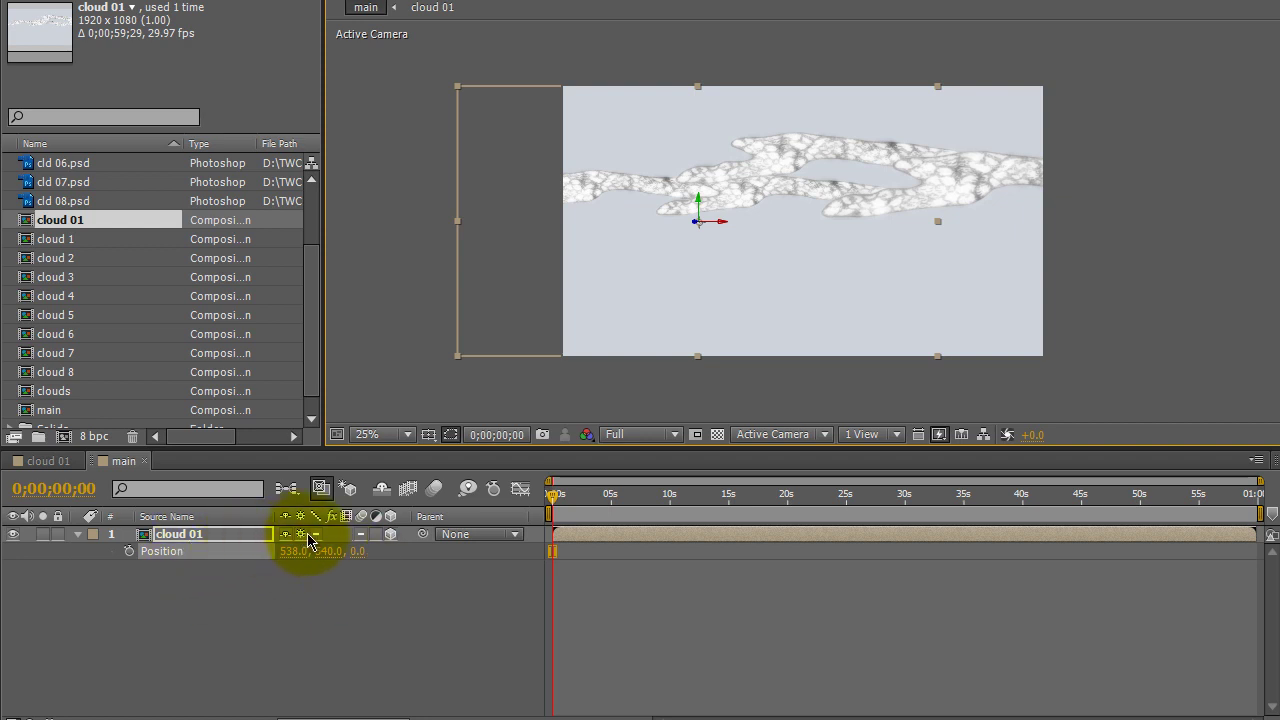
pyautogui.press('Return')
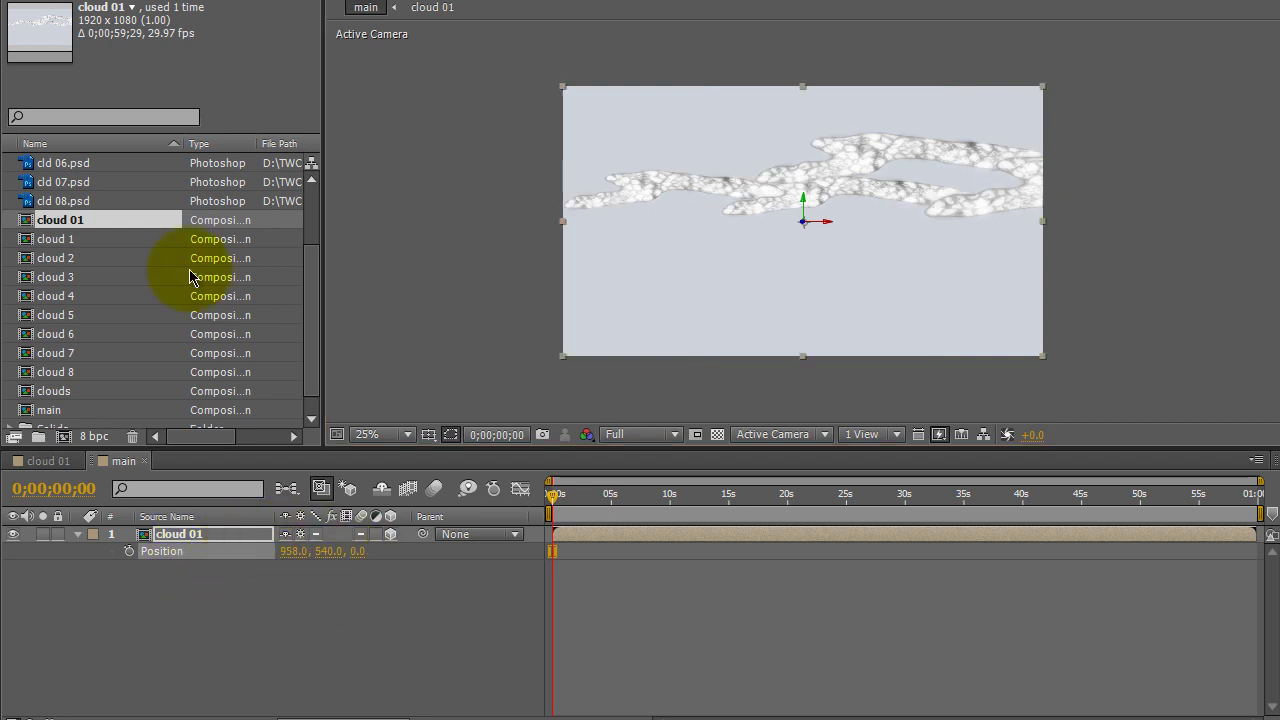
# Step: Duplicate the cloud 01 comp and rename the copy 'cloud 02'
pyautogui.click(58, 227)
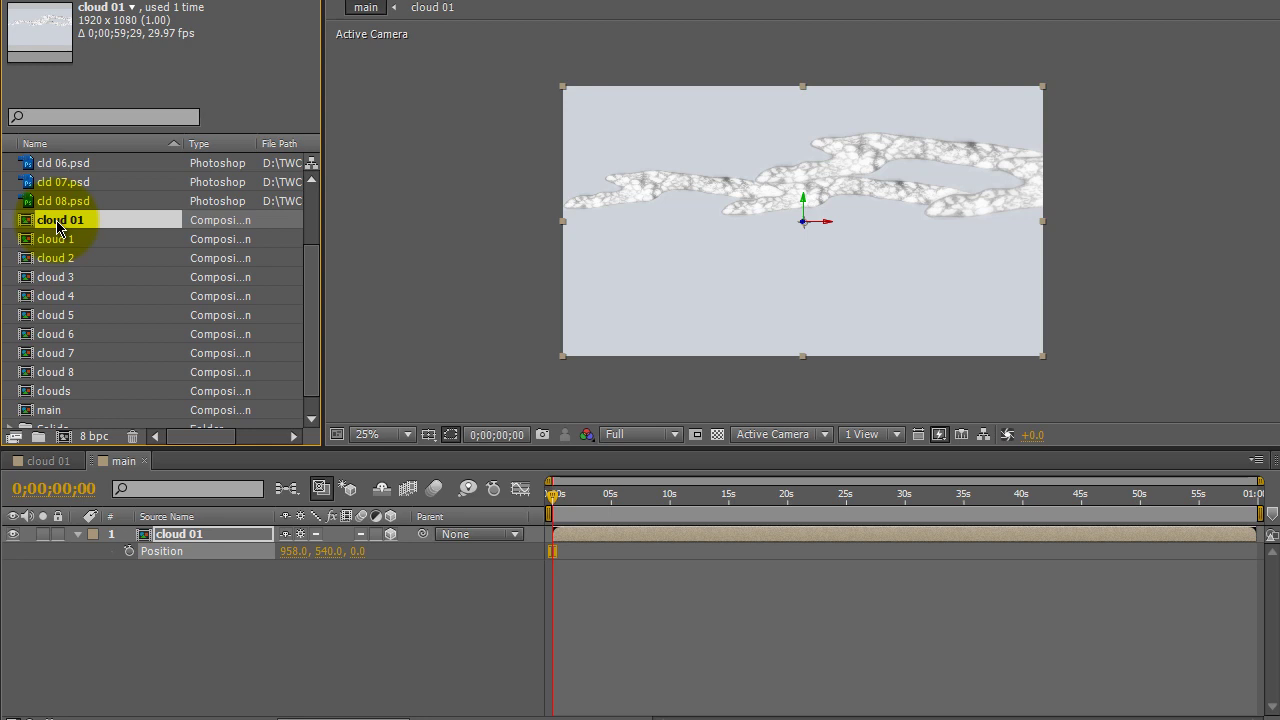
pyautogui.hotkey('ctrl', 'd')
pyautogui.press('Return')
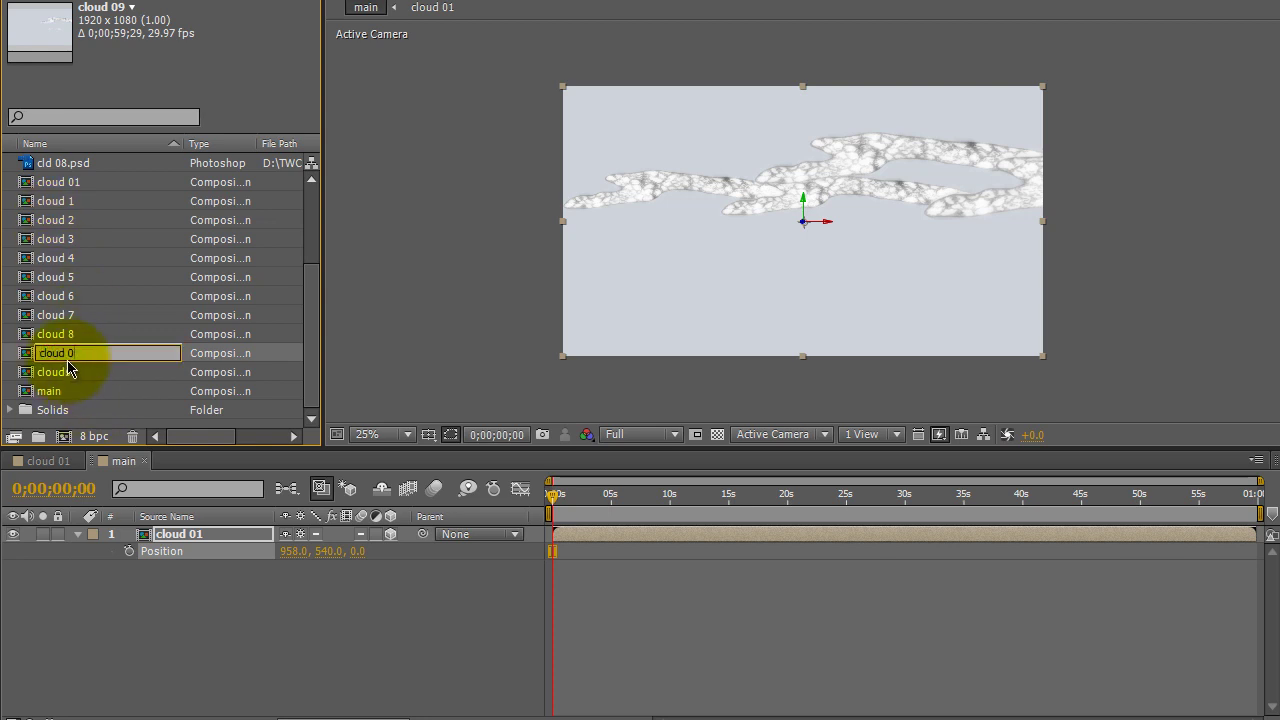
pyautogui.write('cloud 02')
pyautogui.press('Return')
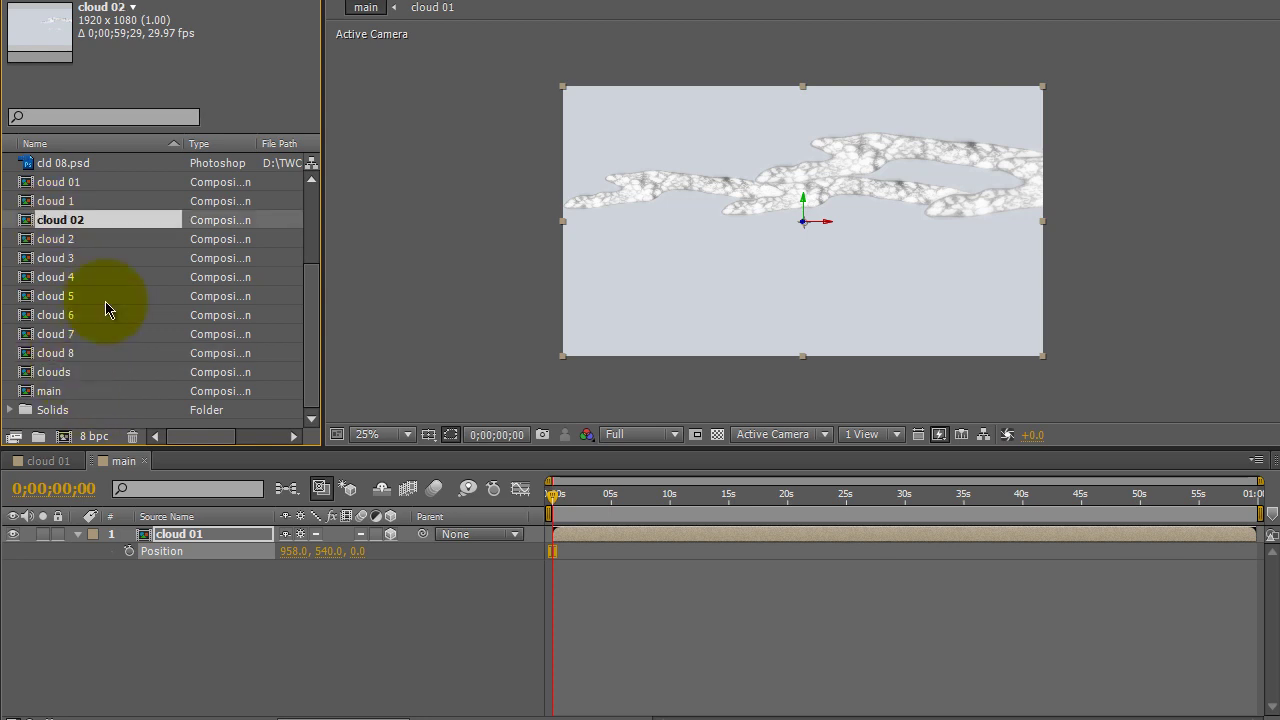
# Step: In cloud 02, replace all ten cloud layers' source with cld 02.psd and show the control sliders
pyautogui.doubleClick(60, 224)
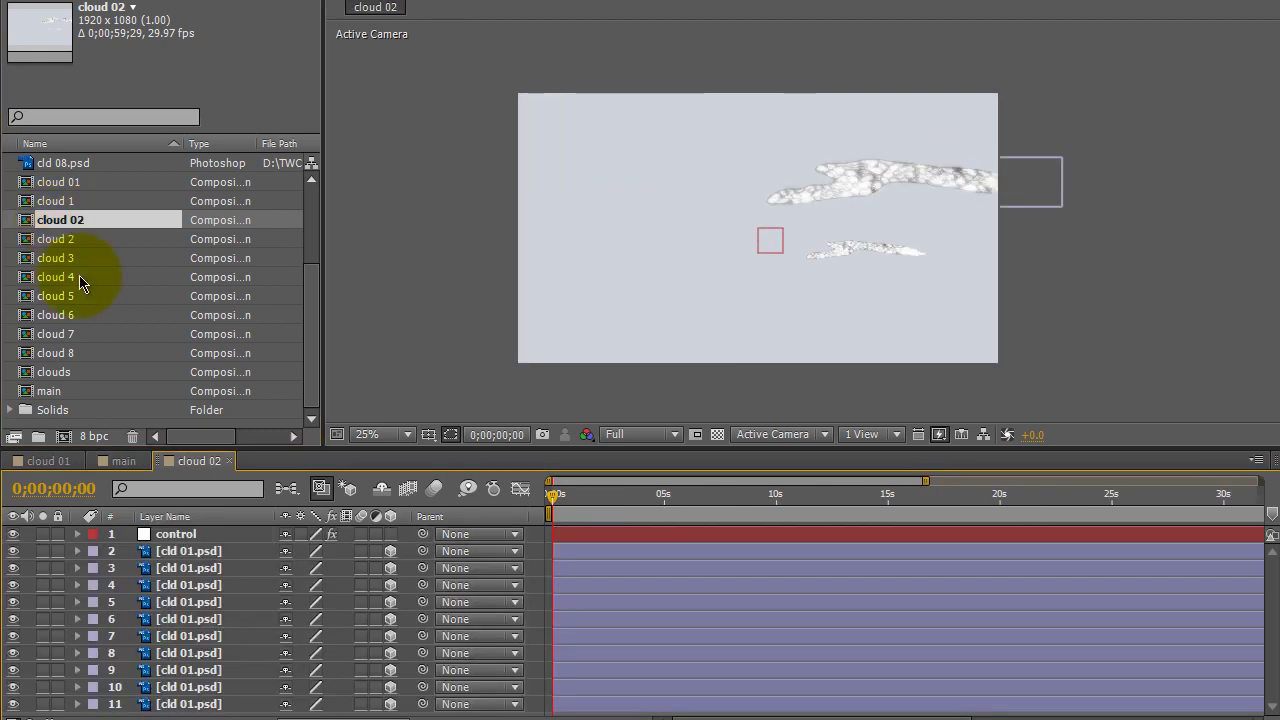
pyautogui.click(190, 553)
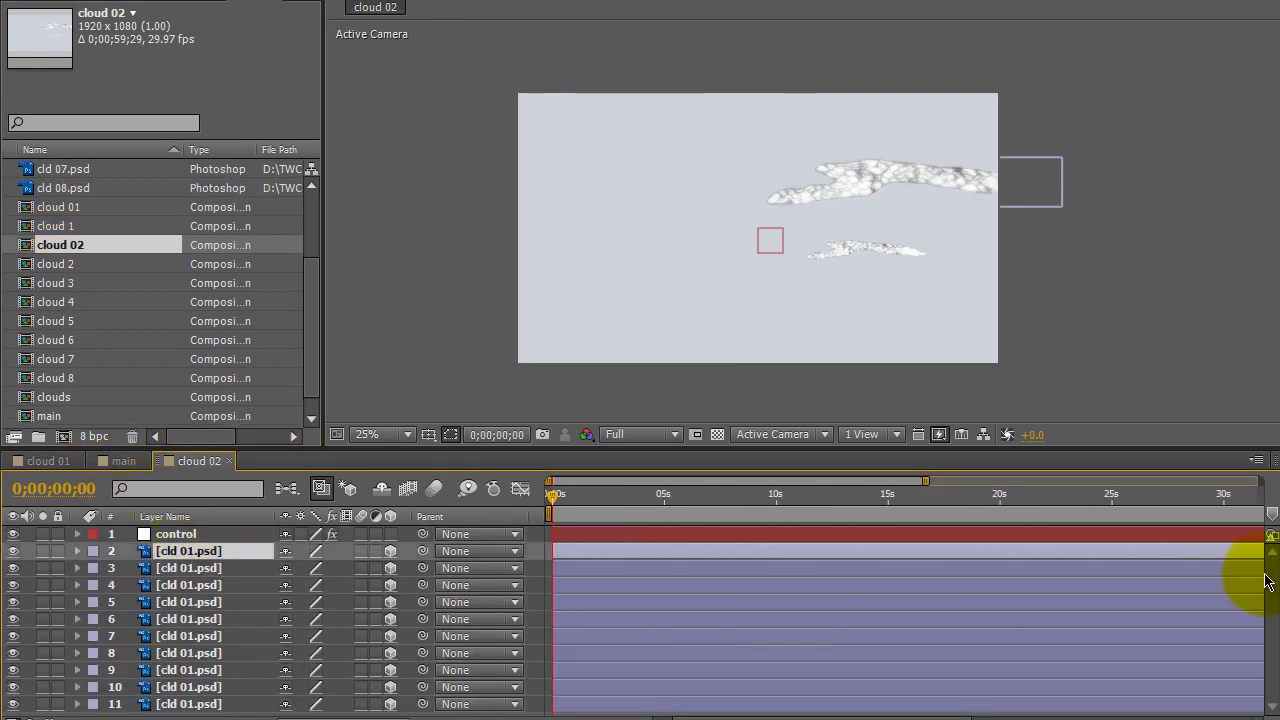
pyautogui.keyDown('shift'); pyautogui.click(182, 705); pyautogui.keyUp('shift')
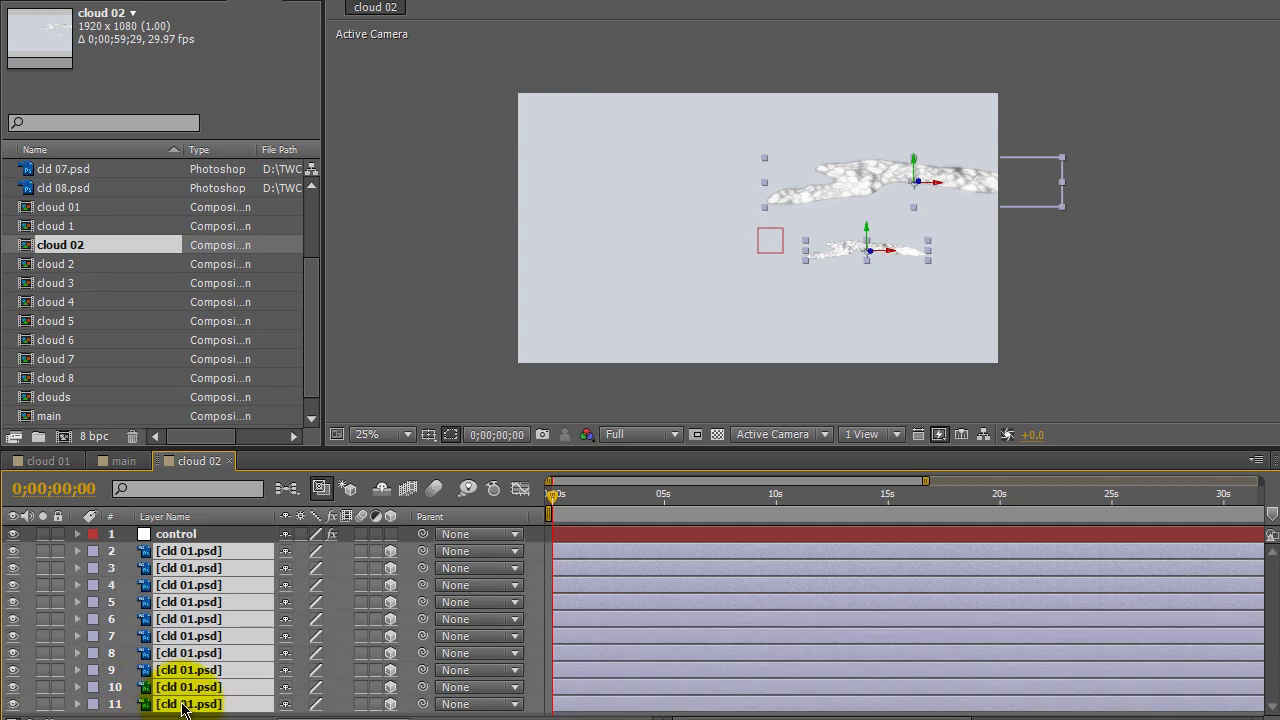
pyautogui.scroll(2, 318, 255)
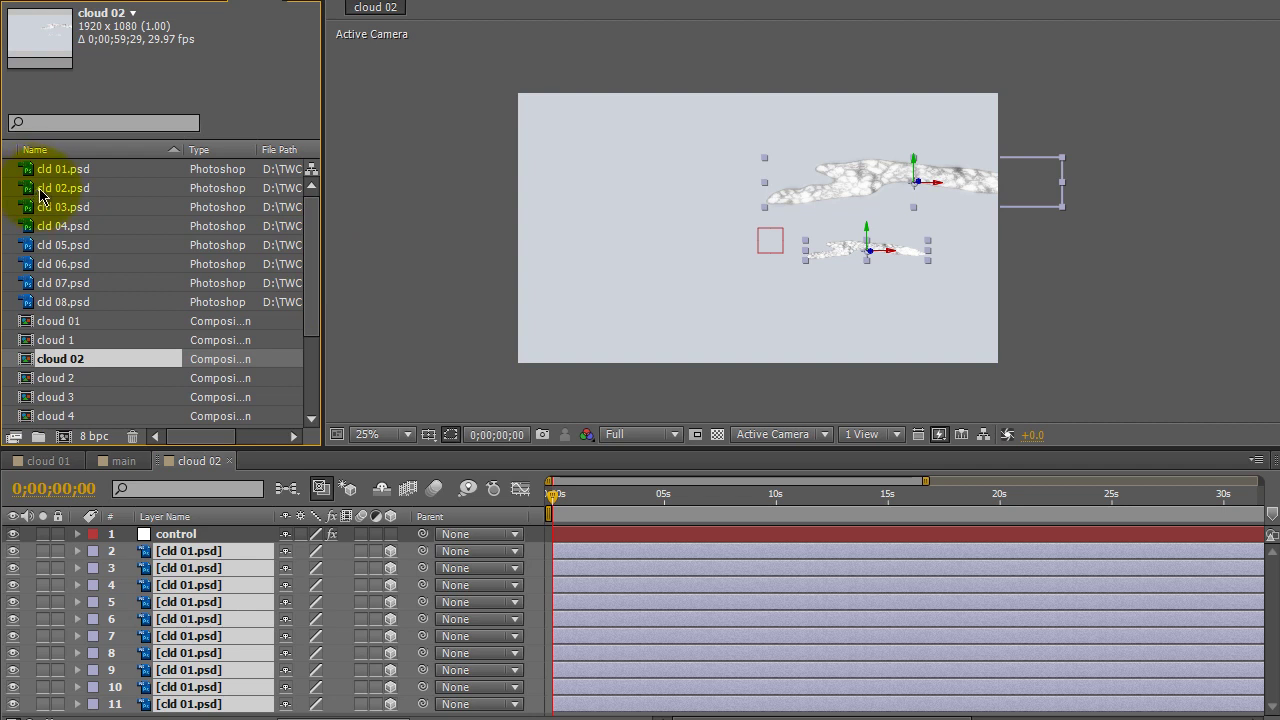
pyautogui.moveTo(40, 197); pyautogui.dragTo(202, 620)
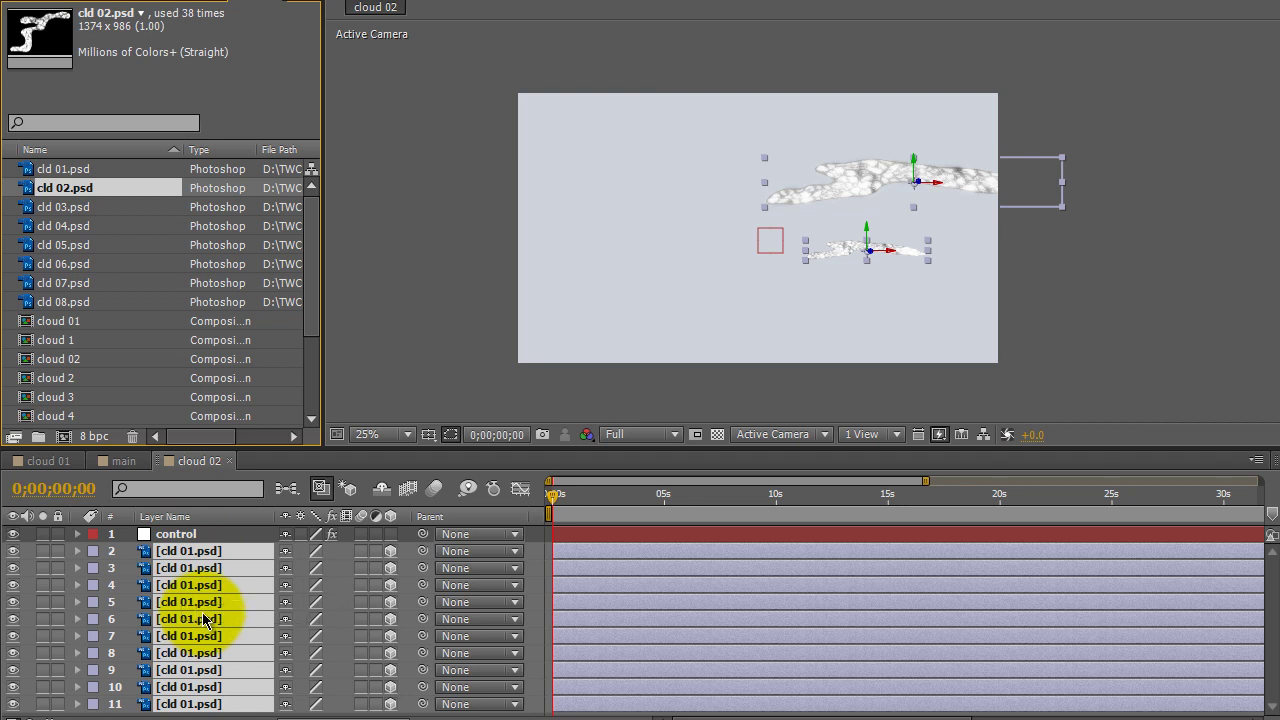
pyautogui.moveTo(202, 620); pyautogui.dragTo(203, 618)
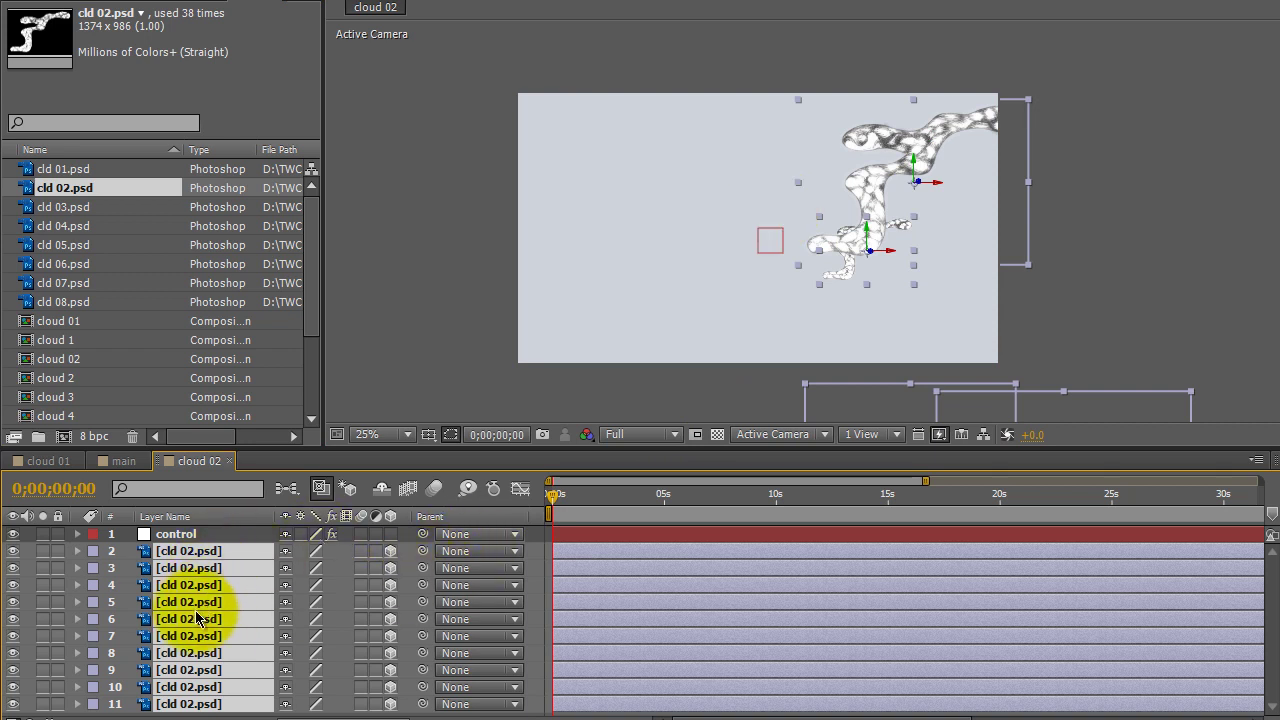
pyautogui.click(214, 536)
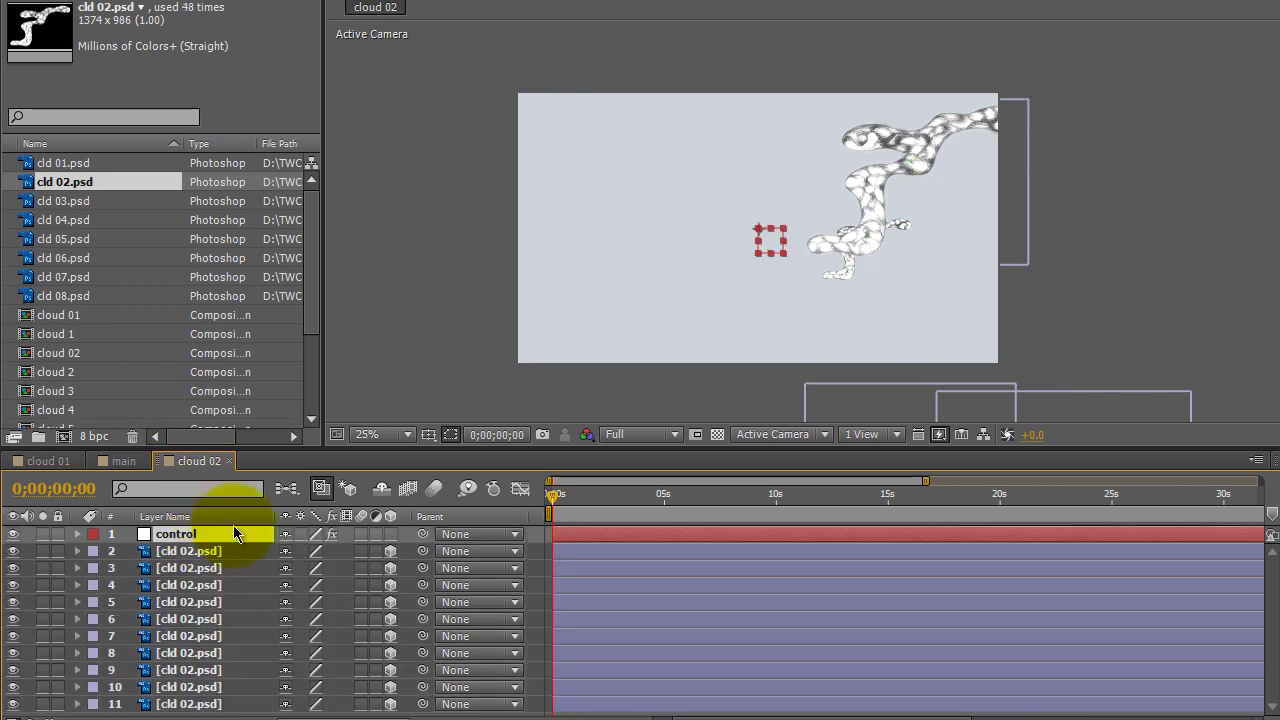
pyautogui.click(171, 2)
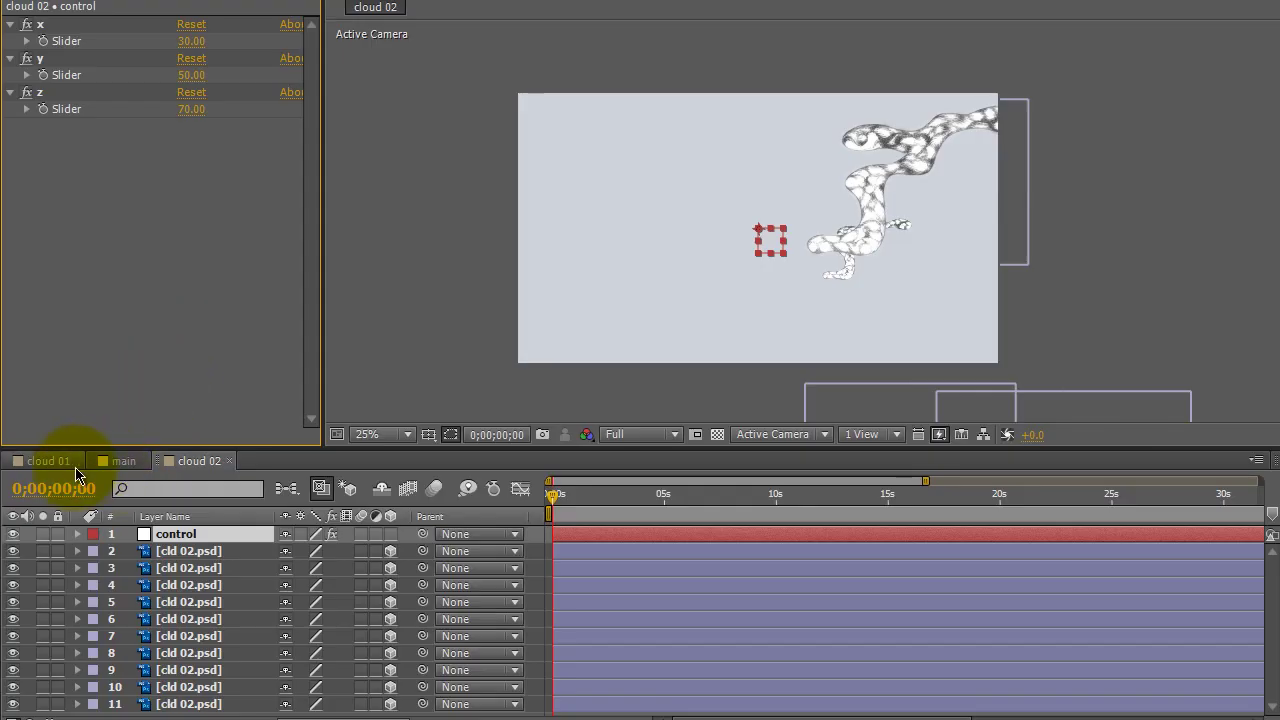
# Step: Add the cloud 02 comp as a layer in the main comp
pyautogui.click(124, 461)
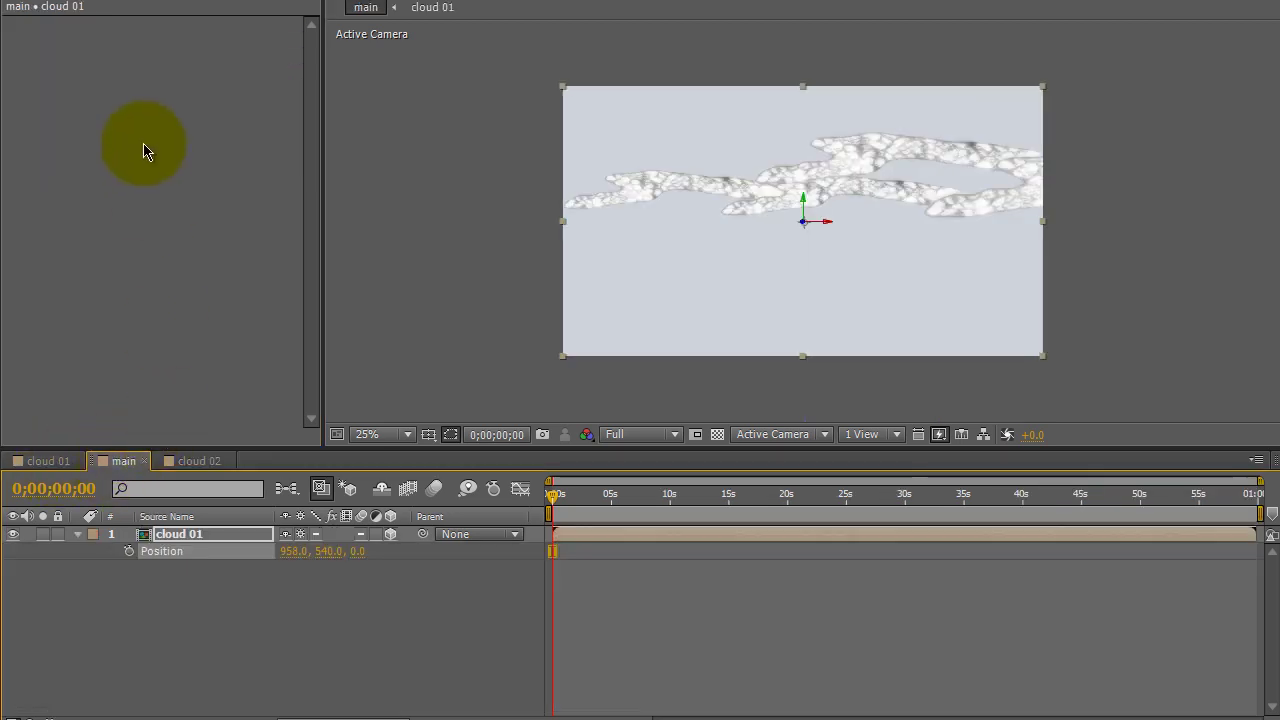
pyautogui.click(241, 5)
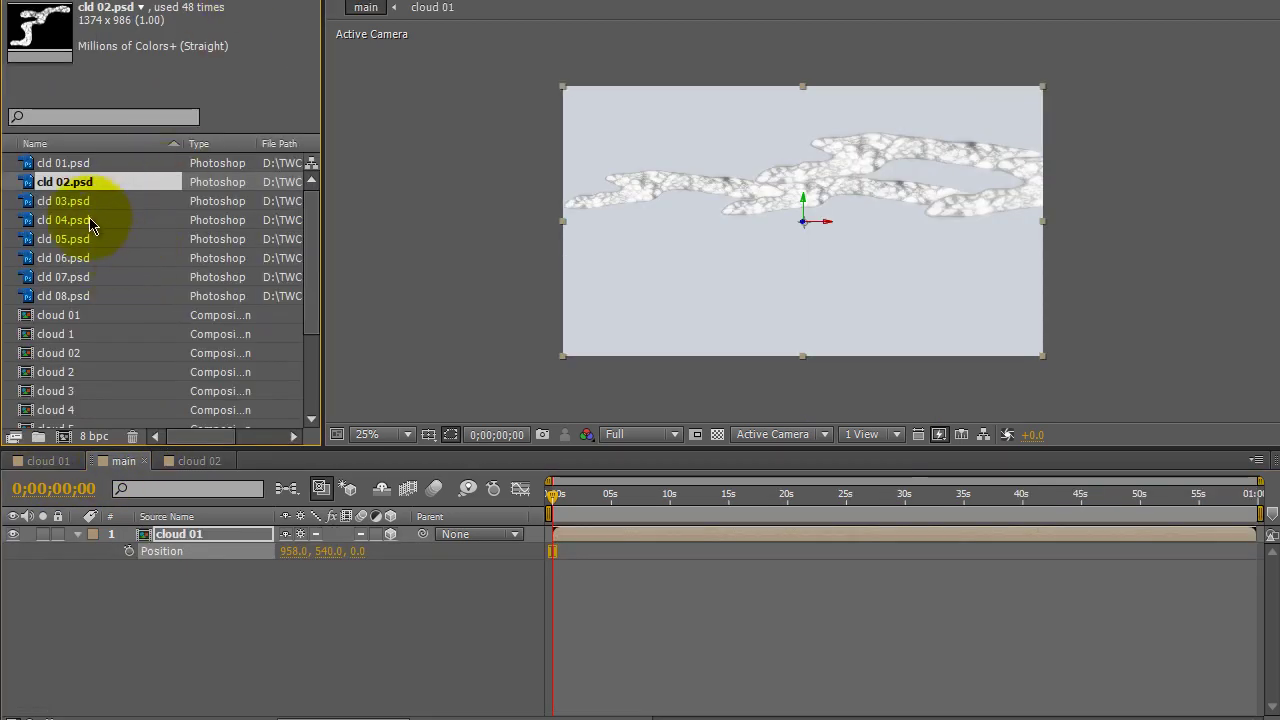
pyautogui.moveTo(40, 352); pyautogui.dragTo(143, 594)
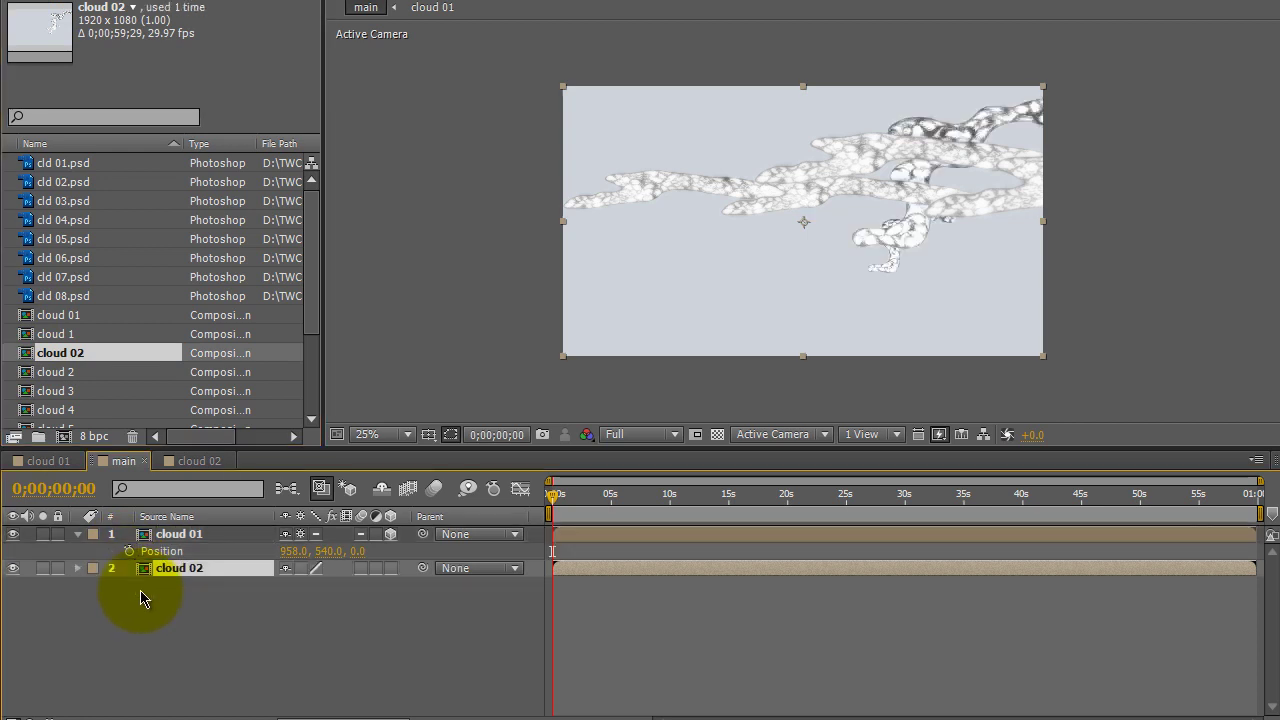
pyautogui.click(205, 571)
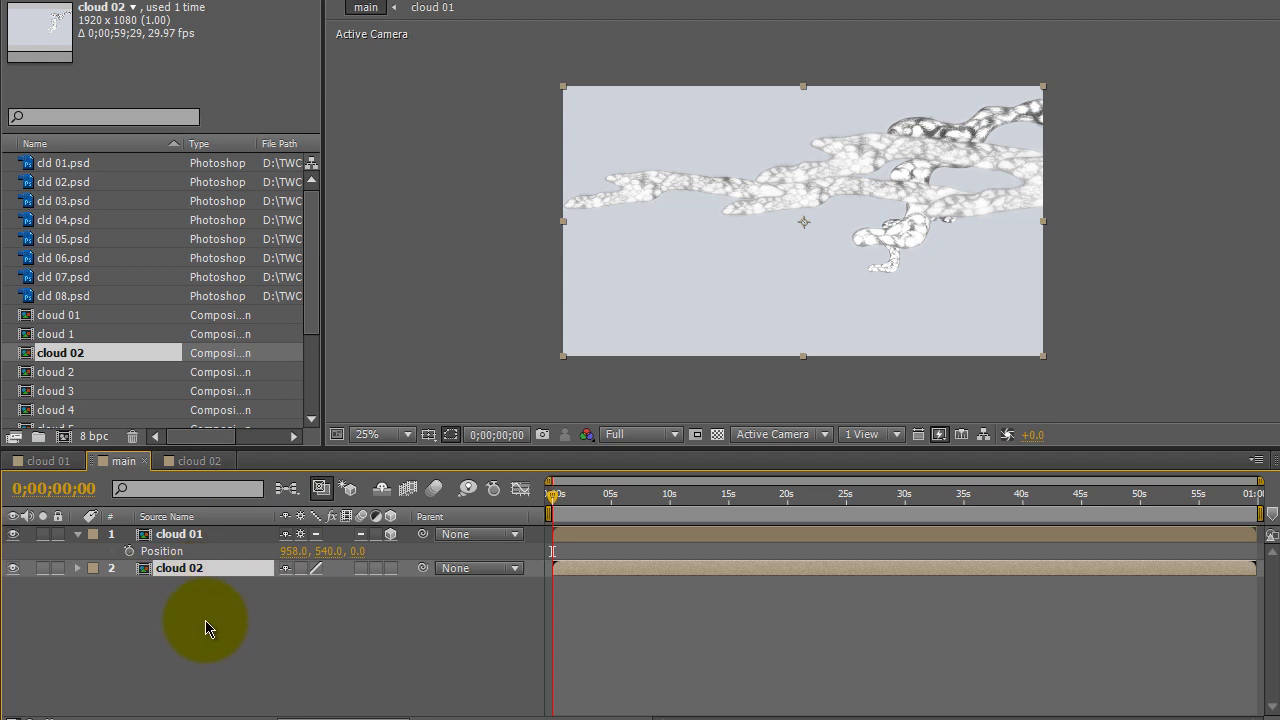
# Step: Add a 15mm Camera 1 to the main comp and reposition it in Top view
pyautogui.rightClick(250, 622)
pyautogui.moveTo(290, 631)
pyautogui.click(557, 700)
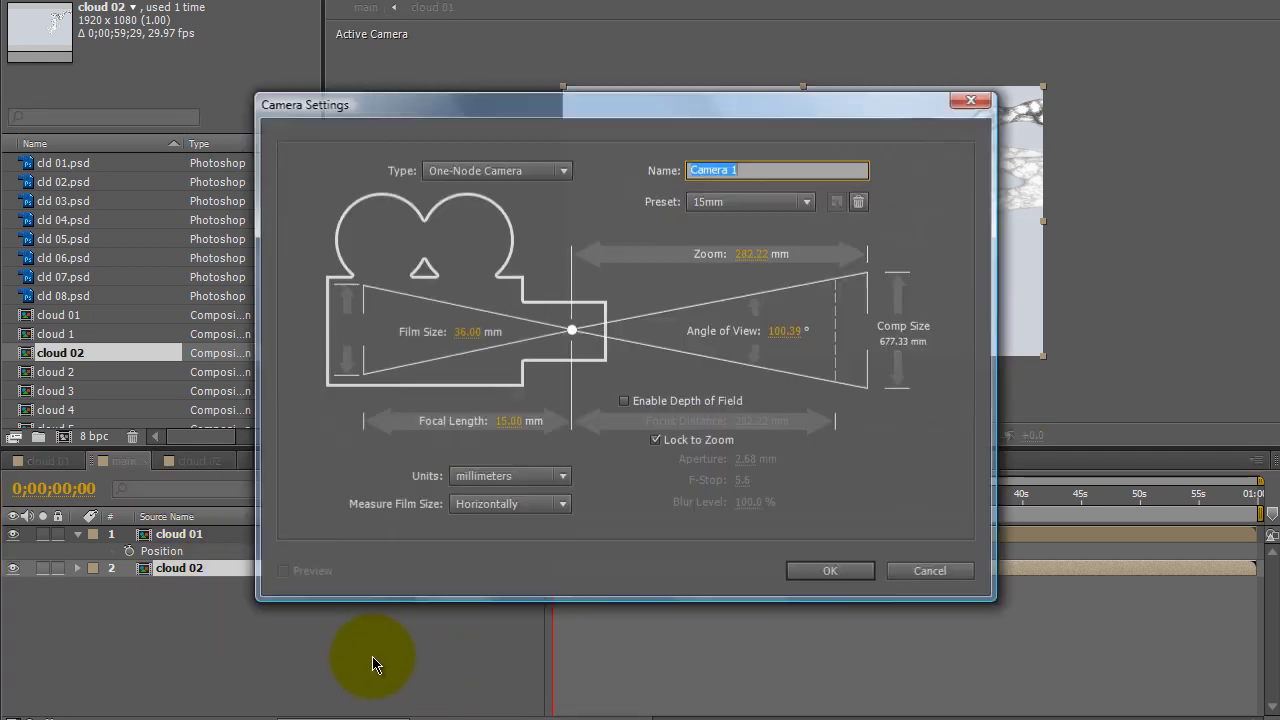
pyautogui.click(830, 571)
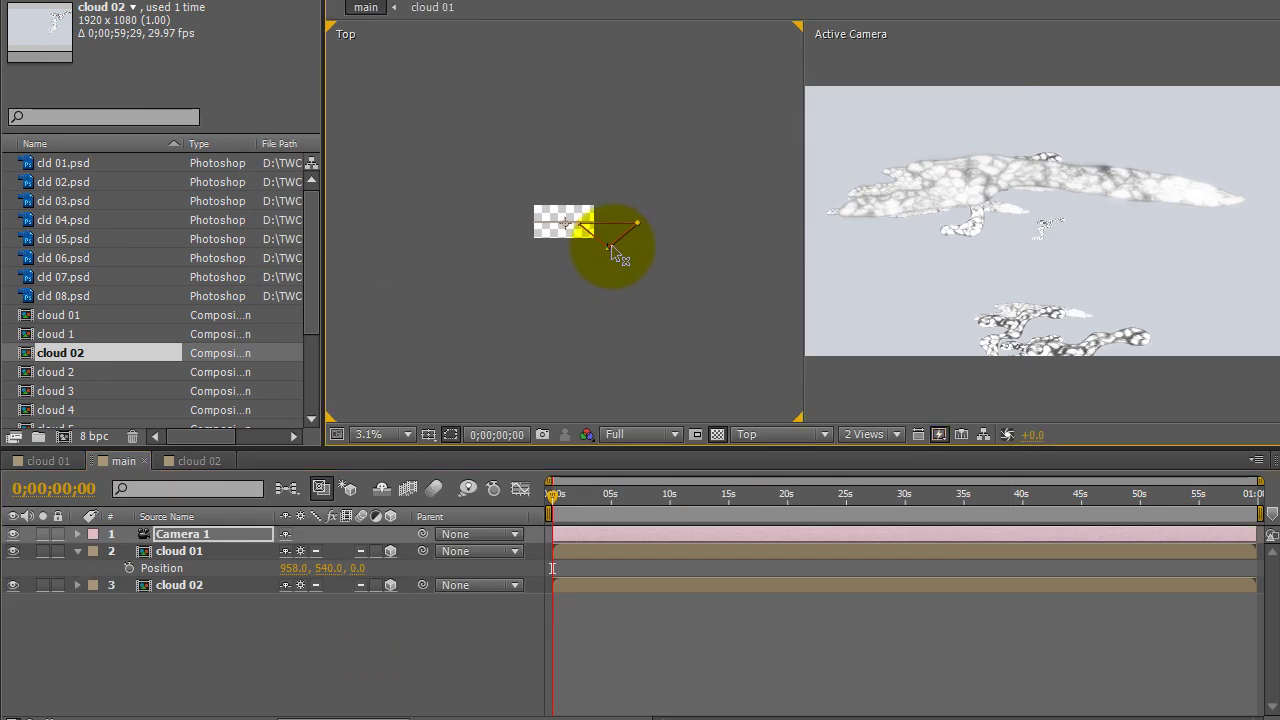
pyautogui.moveTo(605, 250); pyautogui.dragTo(608, 252)
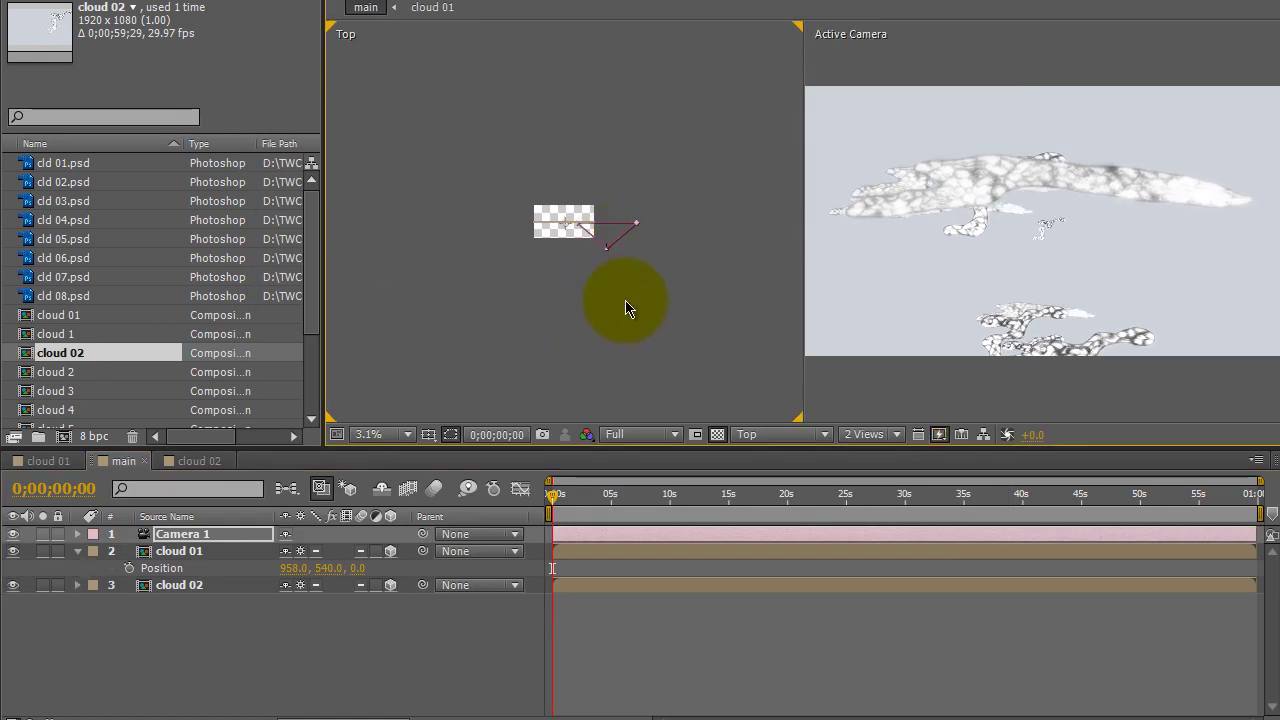